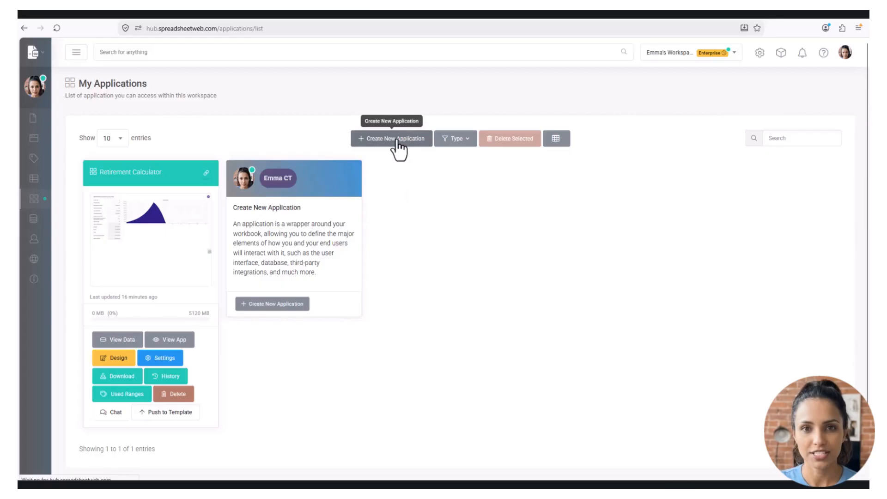
# - Create a new application with UI named Server Pricing Tool from Server-Pricing-Tool.xlsx, using automated application creation
pyautogui.click(397, 140)
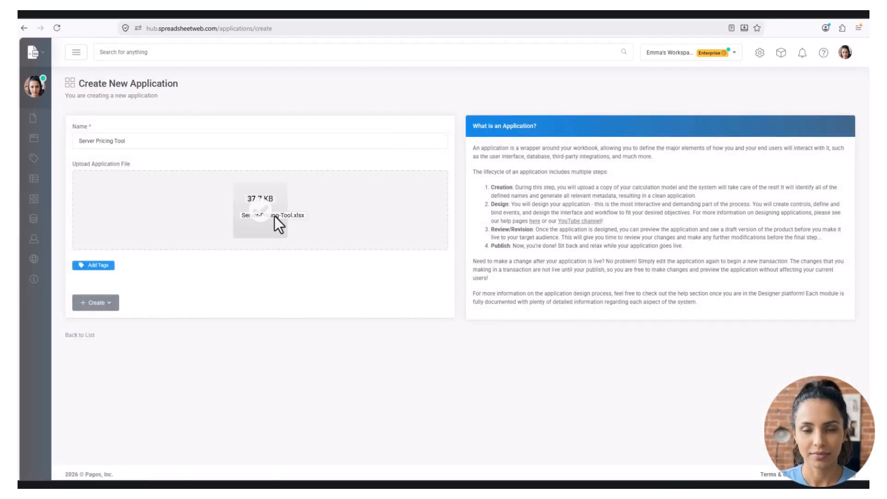
pyautogui.click(96, 303)
pyautogui.click(102, 332)
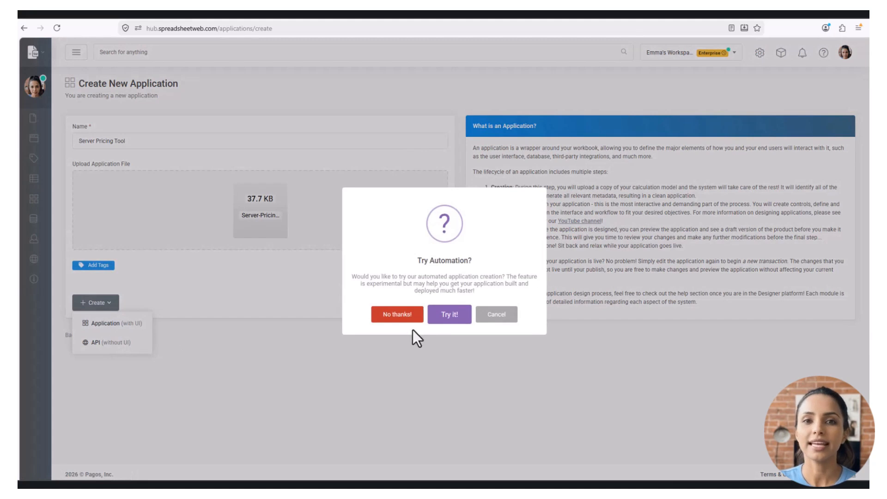
pyautogui.click(451, 318)
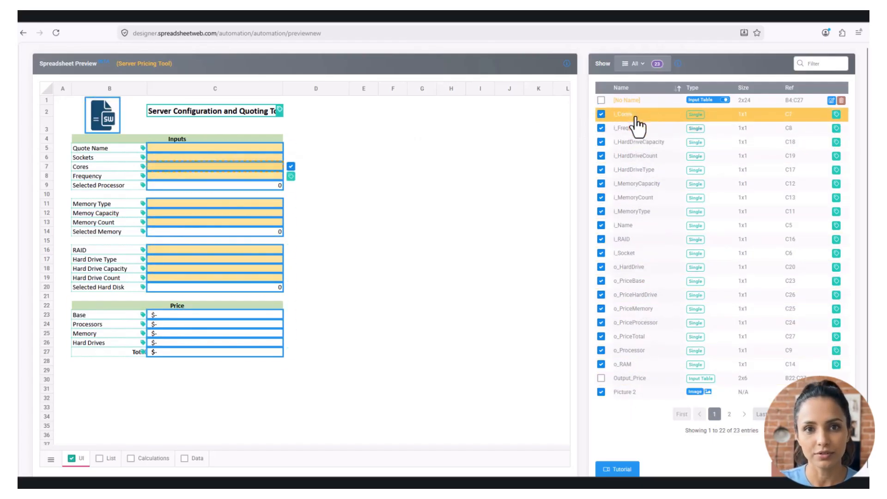
# - Check which label cell is assigned to the i_Name control
pyautogui.click(836, 227)
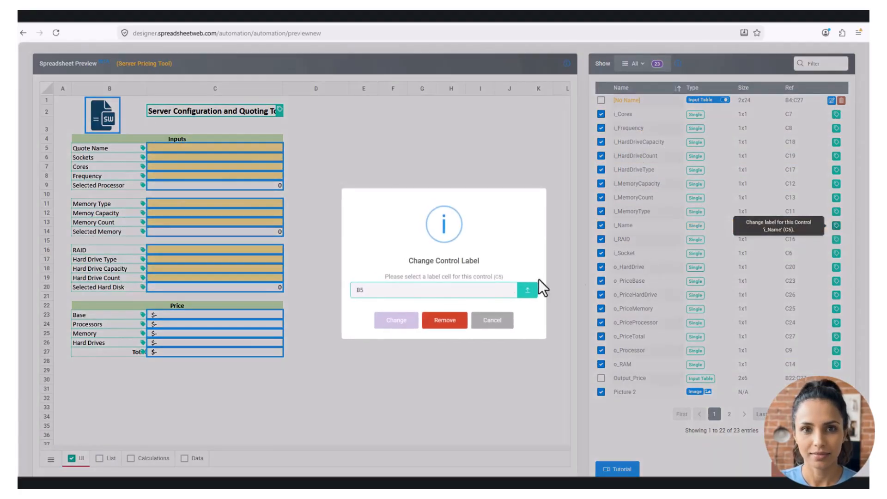
pyautogui.moveTo(370, 292); pyautogui.dragTo(356, 293)
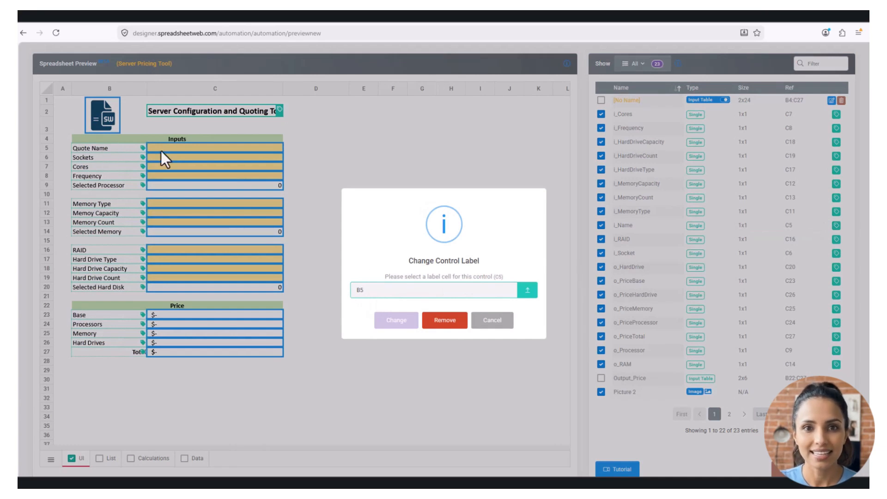
pyautogui.click(492, 321)
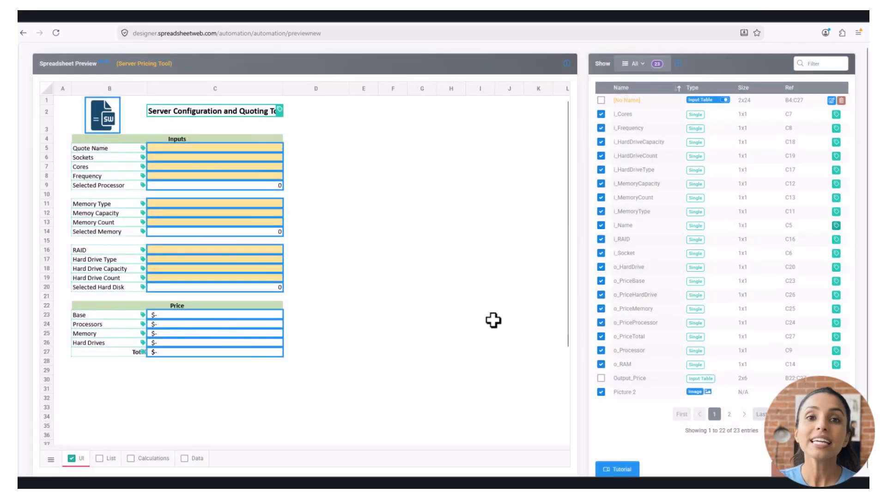
# - Review the detected elements by filtering the list by images, labels and controls
pyautogui.moveTo(251, 109)
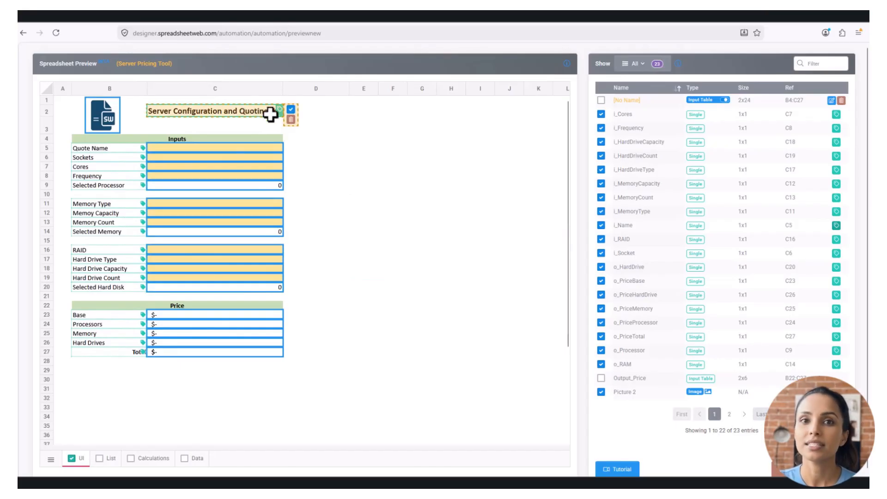
pyautogui.click(640, 67)
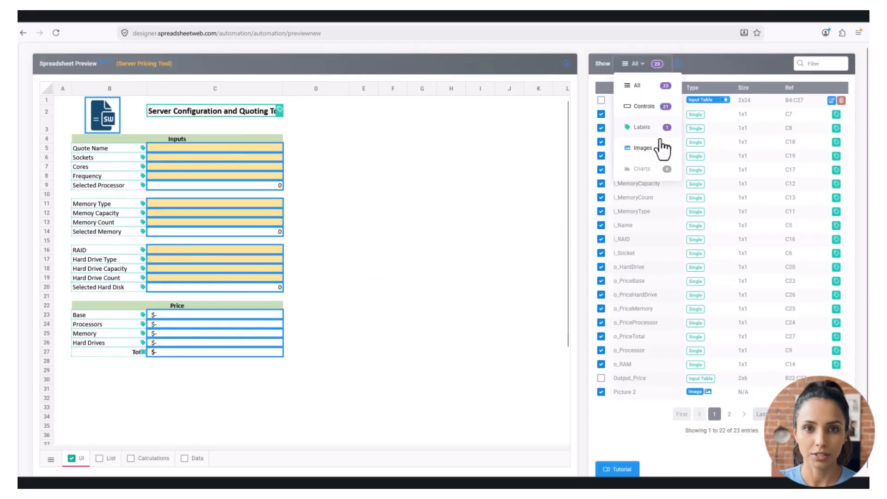
pyautogui.click(644, 148)
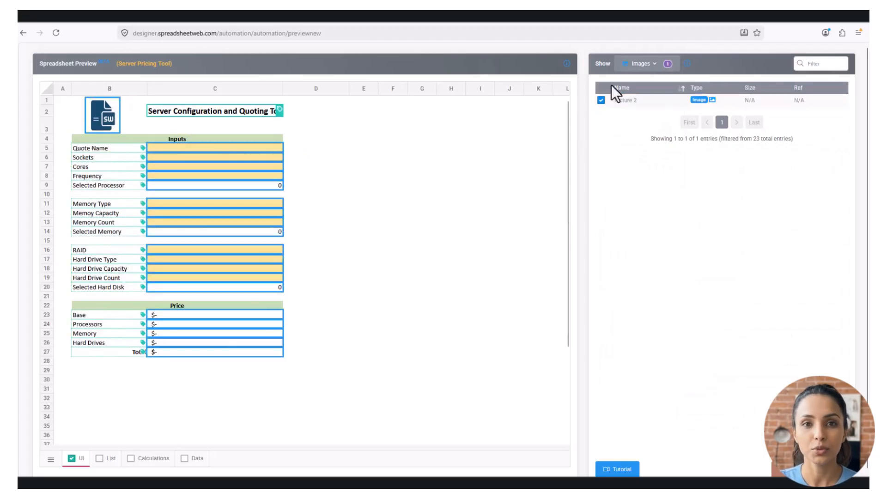
pyautogui.click(643, 64)
pyautogui.click(657, 121)
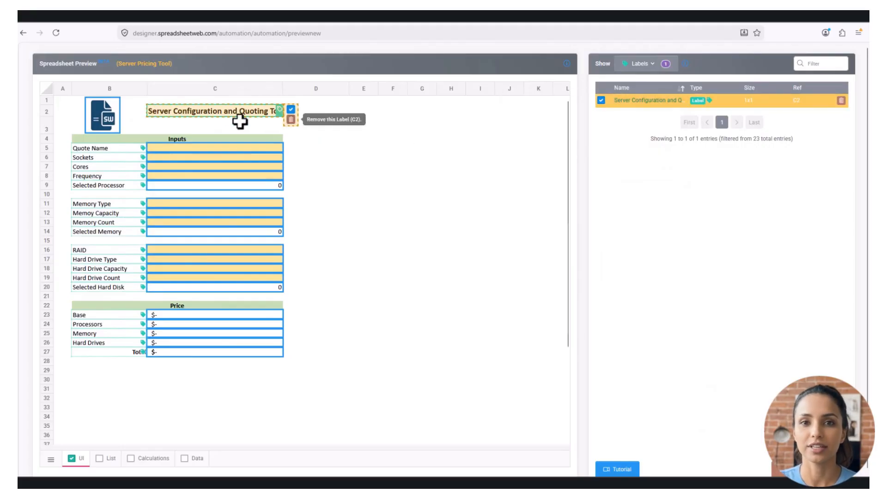
pyautogui.click(642, 64)
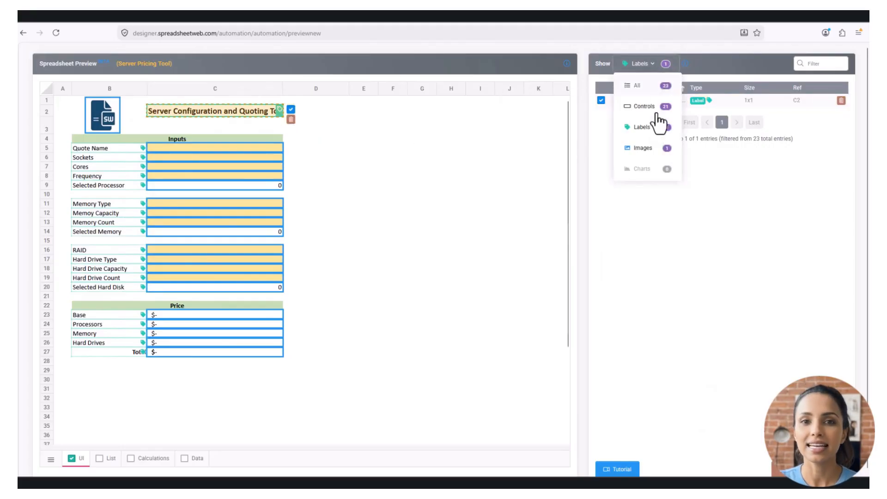
pyautogui.click(644, 106)
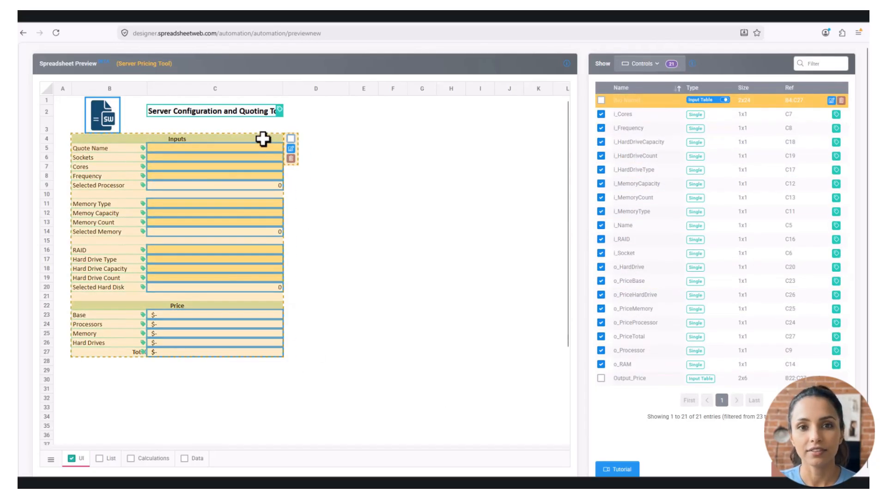
# - Create labels from the Inputs heading in B4 and the Price heading in B22
pyautogui.click(291, 138)
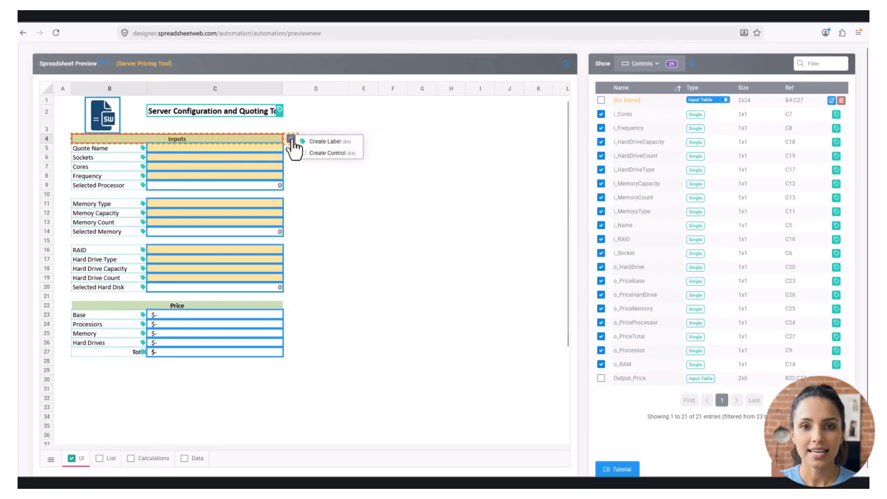
pyautogui.click(335, 142)
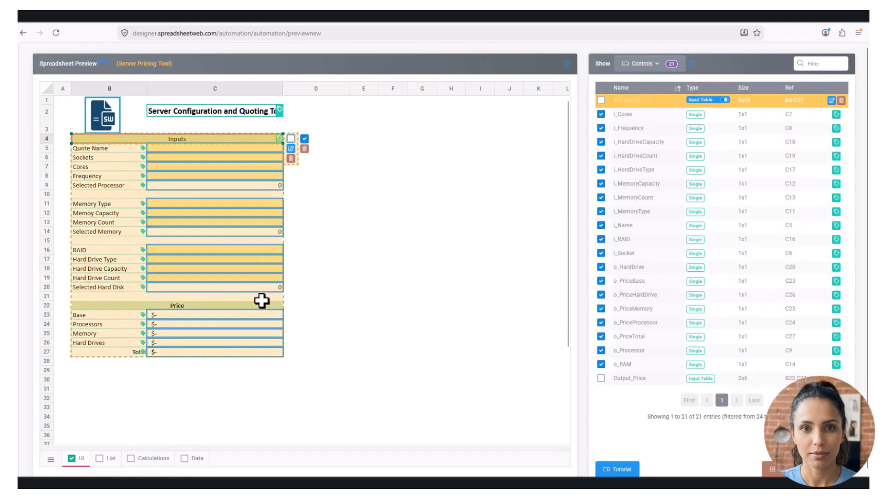
pyautogui.click(291, 305)
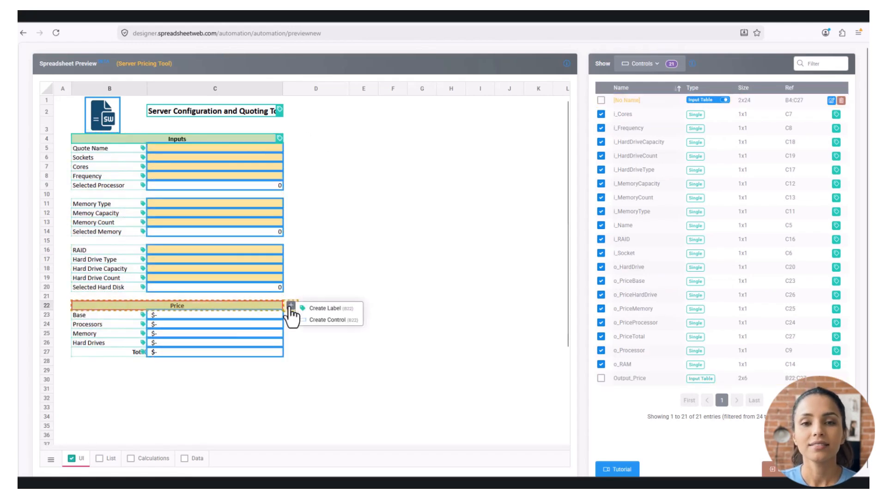
pyautogui.click(325, 308)
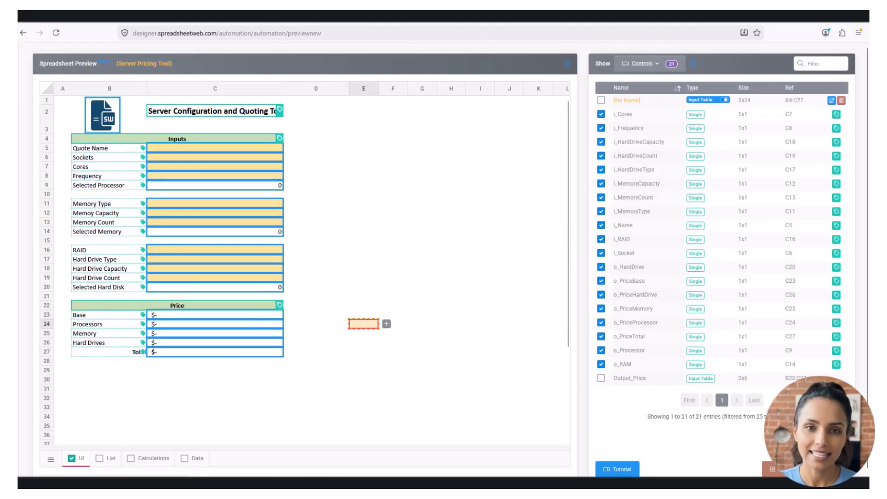
# - Generate the application with buttons for saving user data, MD font size, purple theme color and the Default skin
pyautogui.click(827, 469)
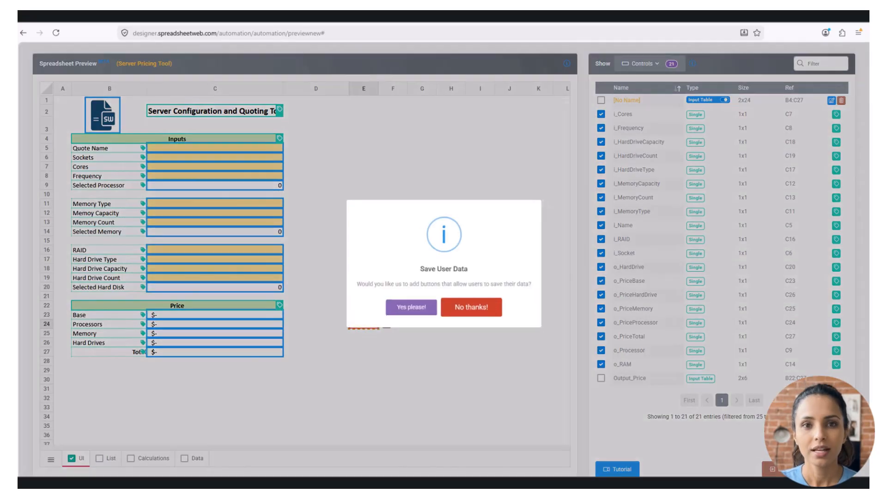
pyautogui.click(410, 313)
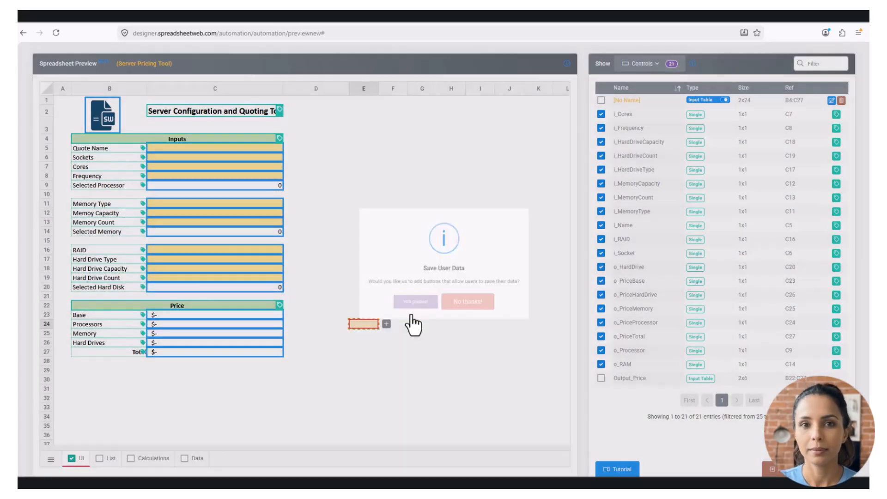
pyautogui.click(460, 323)
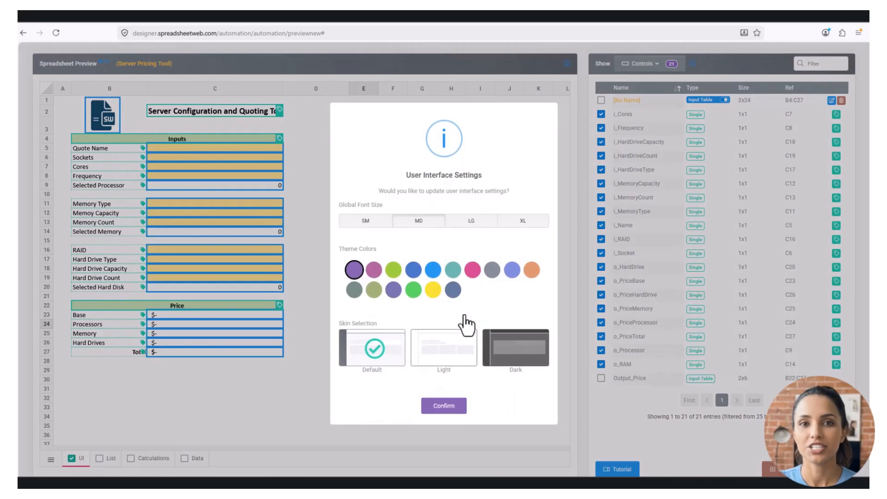
pyautogui.click(447, 408)
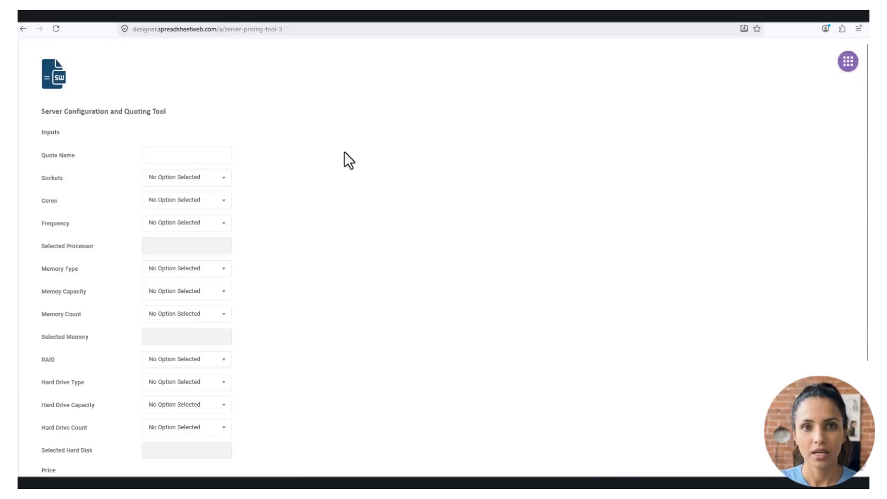
# - Enter the quote name and set the processor to 2 sockets, 6 cores and 2.5 GHz frequency
pyautogui.scroll(-5, 243, 149)
pyautogui.scroll(5, 243, 149)
pyautogui.click(206, 155)
pyautogui.write('Emma')
pyautogui.click(209, 177)
pyautogui.click(192, 238)
pyautogui.click(188, 200)
pyautogui.click(191, 261)
pyautogui.click(188, 223)
pyautogui.click(183, 297)
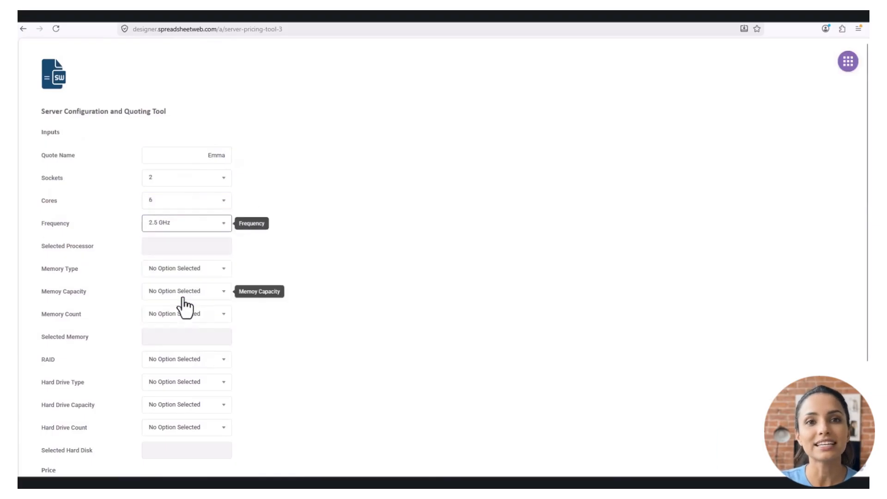
# - Set the memory type to UDIMM, memory capacity to 8 and memory count to 8
pyautogui.scroll(-2, 181, 305)
pyautogui.click(187, 174)
pyautogui.click(181, 249)
pyautogui.click(182, 198)
pyautogui.click(181, 256)
pyautogui.click(182, 221)
pyautogui.click(185, 294)
# - Set the storage to RAID 1 with SATA drives, 2TB capacity and a count of 2, and submit the quote
pyautogui.click(185, 266)
pyautogui.click(173, 339)
pyautogui.click(175, 289)
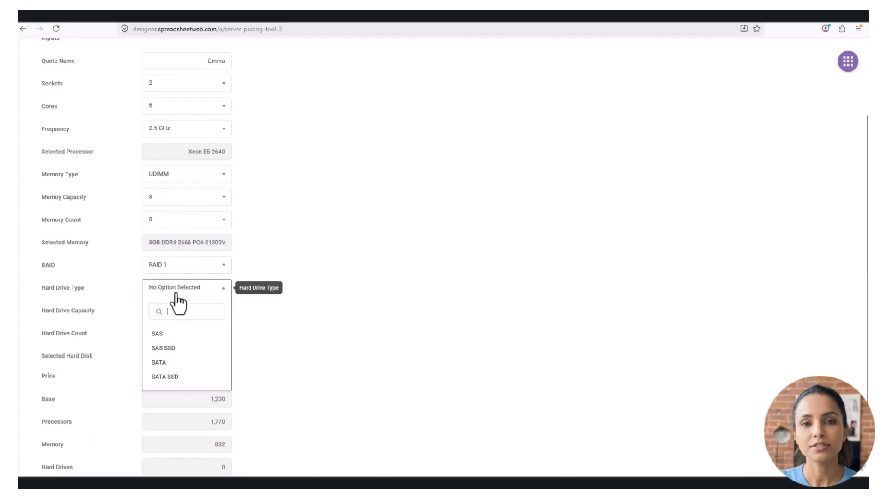
pyautogui.click(179, 361)
pyautogui.click(185, 312)
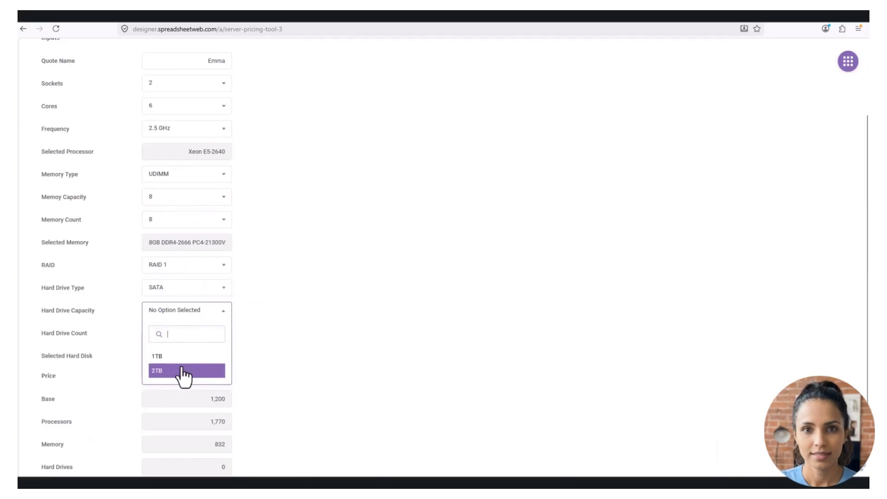
pyautogui.click(178, 371)
pyautogui.scroll(-1, 273, 340)
pyautogui.click(198, 277)
pyautogui.click(185, 338)
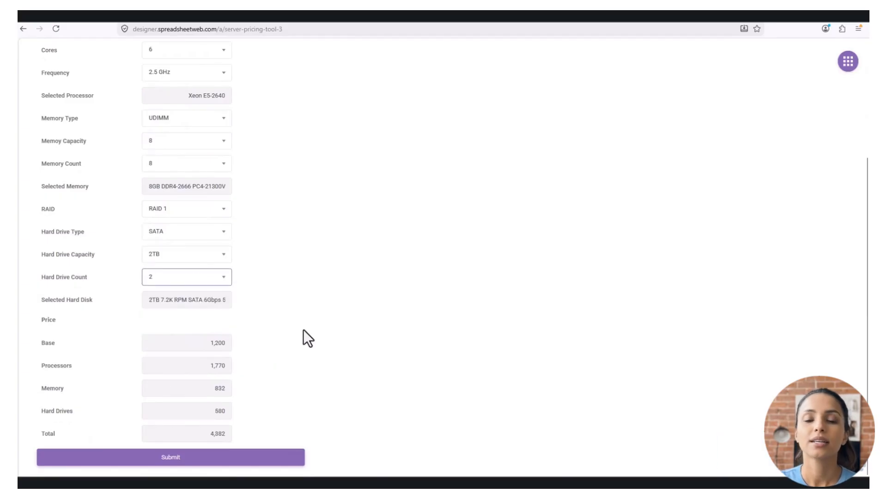
pyautogui.click(171, 463)
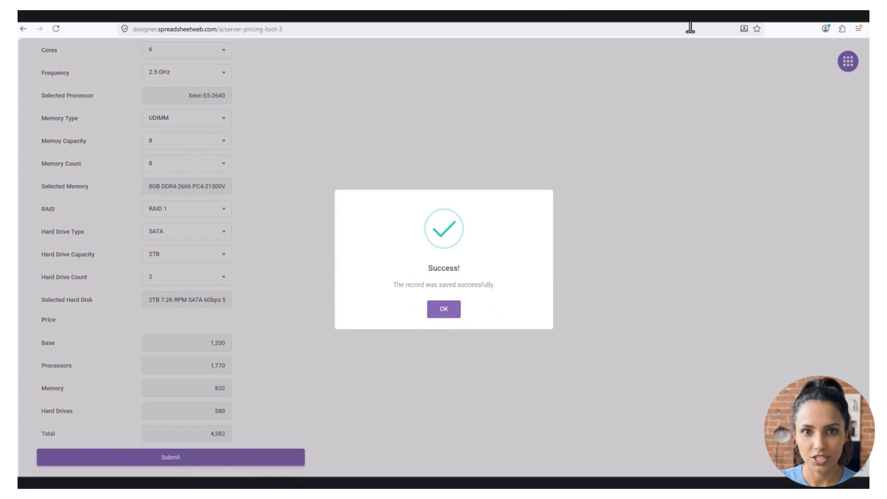
# - Return to the hub's applications list and open the saved data of the Server Pricing Tool
pyautogui.moveTo(702, 24)
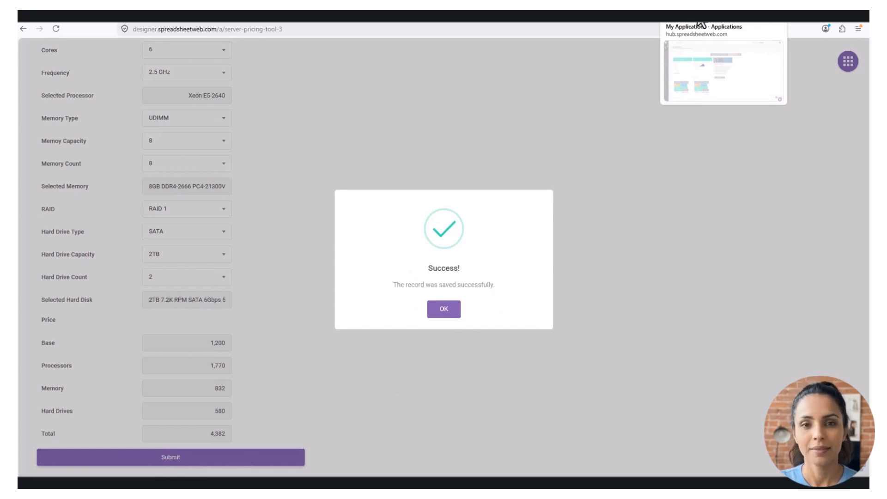
pyautogui.click(698, 16)
pyautogui.click(123, 341)
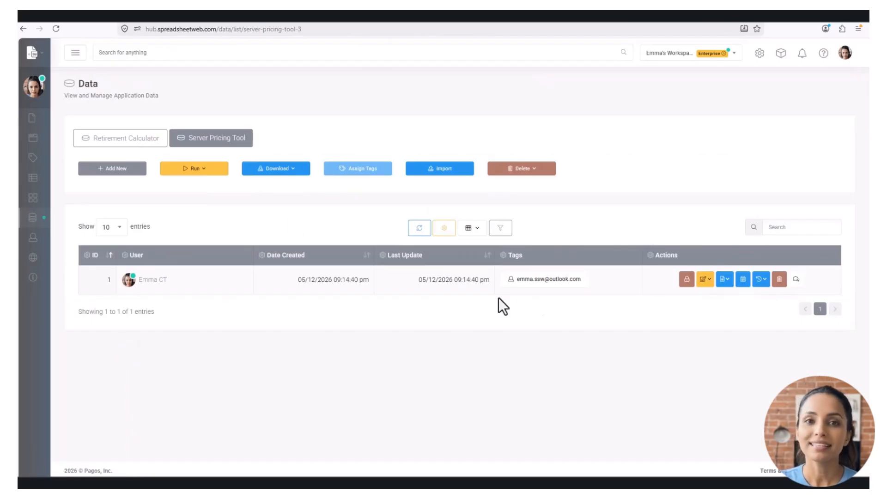
# - Add the i_Name and o_PriceTotal columns to the data table and move them to the front, in that order
pyautogui.click(446, 229)
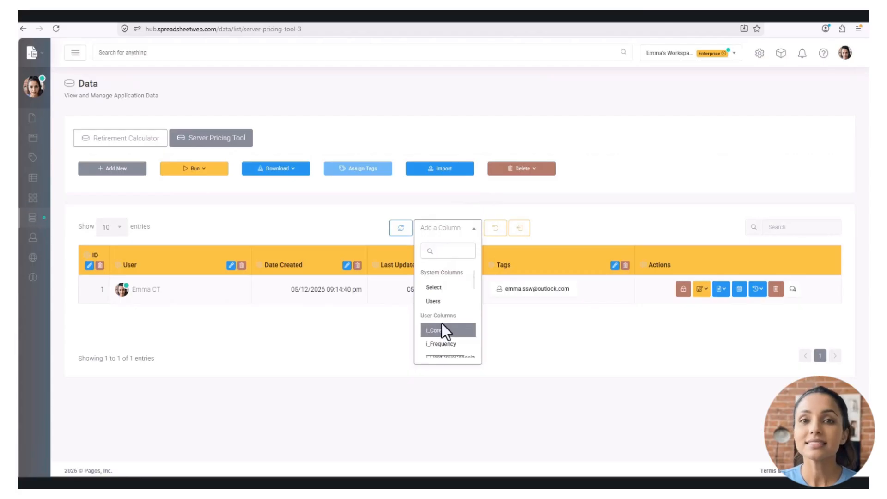
pyautogui.write('nam')
pyautogui.press('Return')
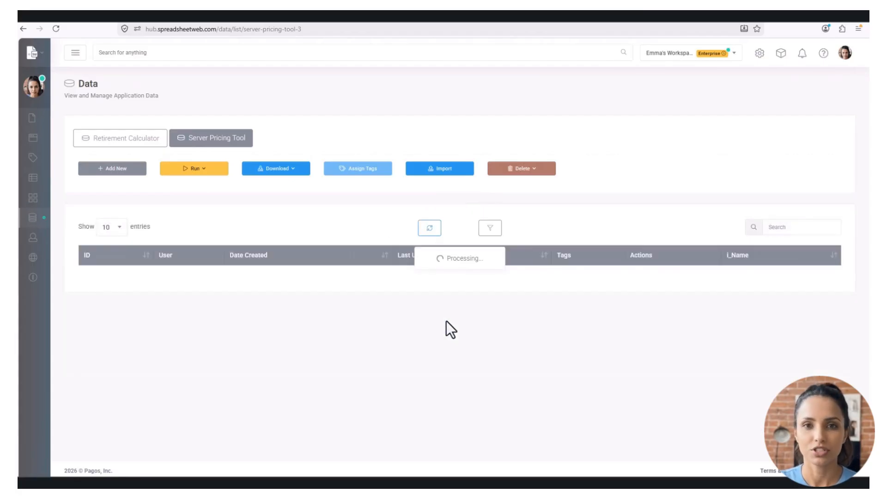
pyautogui.click(435, 231)
pyautogui.write('pri')
pyautogui.click(438, 343)
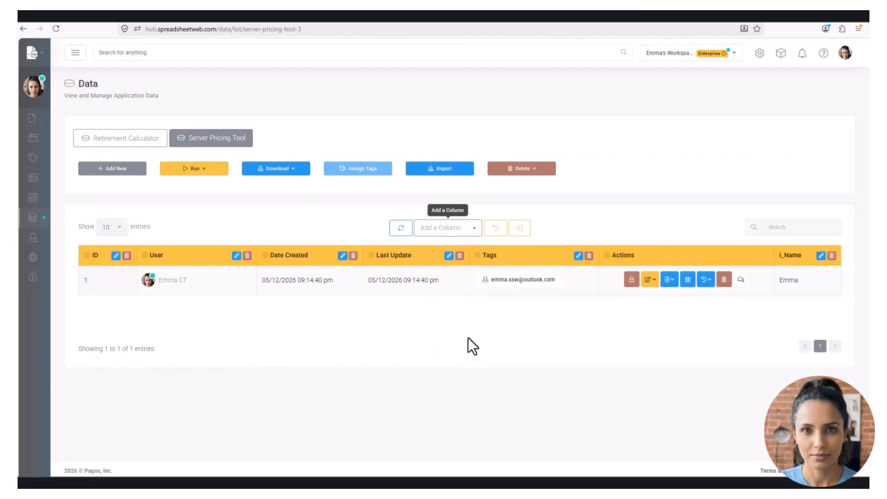
pyautogui.moveTo(716, 255); pyautogui.dragTo(94, 249)
pyautogui.moveTo(791, 255); pyautogui.dragTo(143, 254)
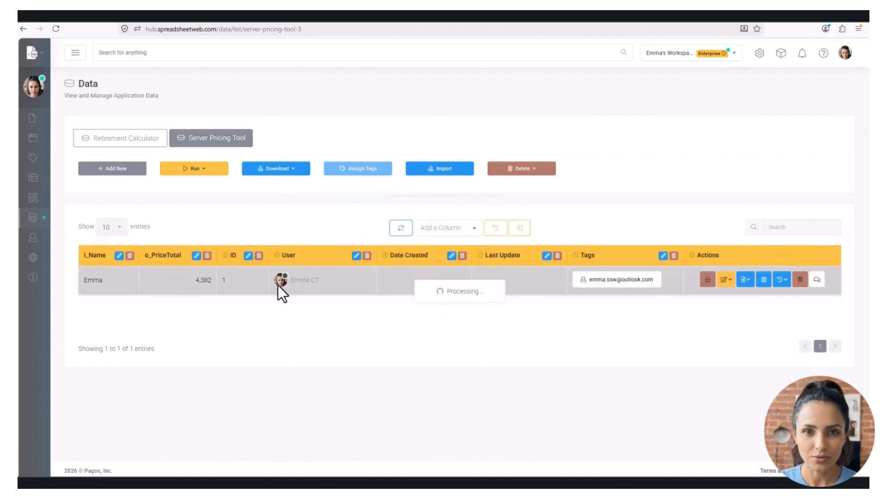
# - Finish editing the columns and save the arrangement as a new data layout named Pricing1
pyautogui.click(526, 235)
pyautogui.click(472, 230)
pyautogui.click(482, 251)
pyautogui.click(449, 265)
pyautogui.write('Pricing1')
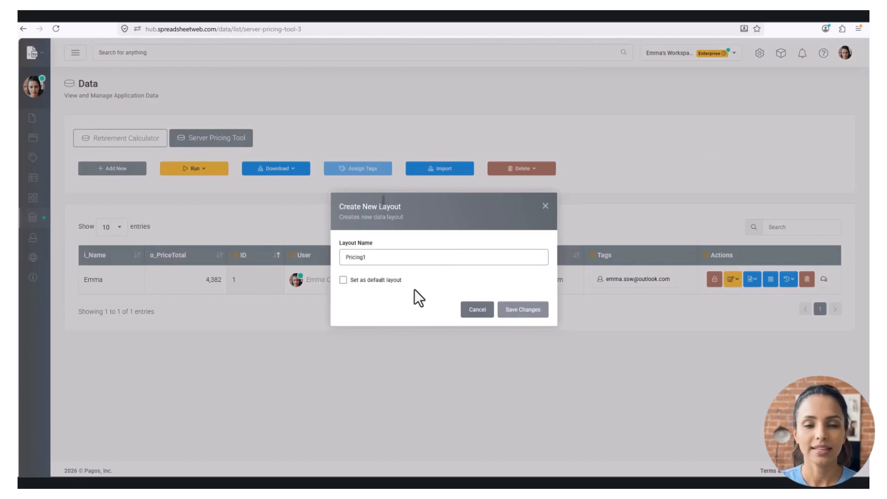
pyautogui.click(516, 315)
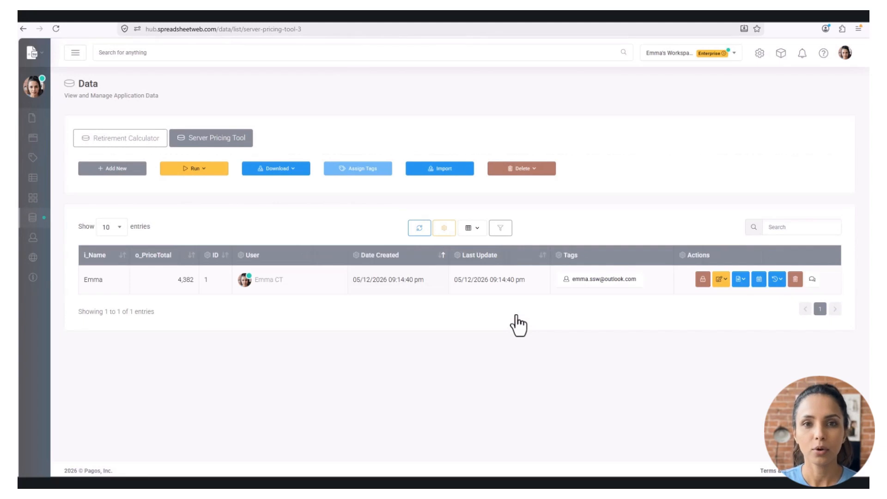
# - Add a new record, enter the quote name, and set Sockets to 4, Cores to 8 and Frequency to 2.7 GHz
pyautogui.click(109, 174)
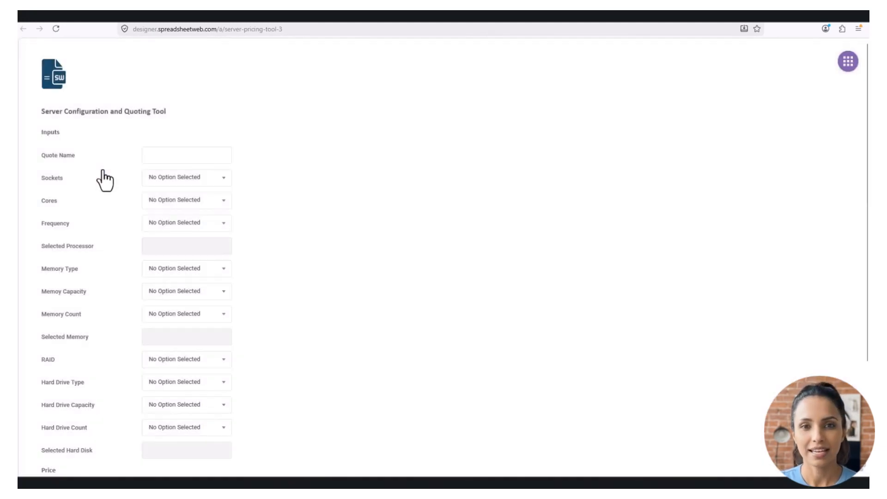
pyautogui.click(157, 155)
pyautogui.write('Steve')
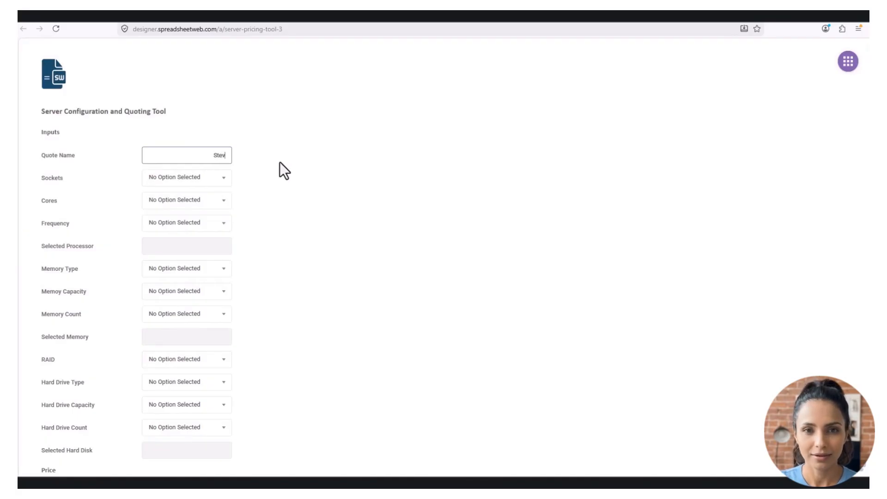
pyautogui.click(190, 180)
pyautogui.click(178, 253)
pyautogui.click(177, 204)
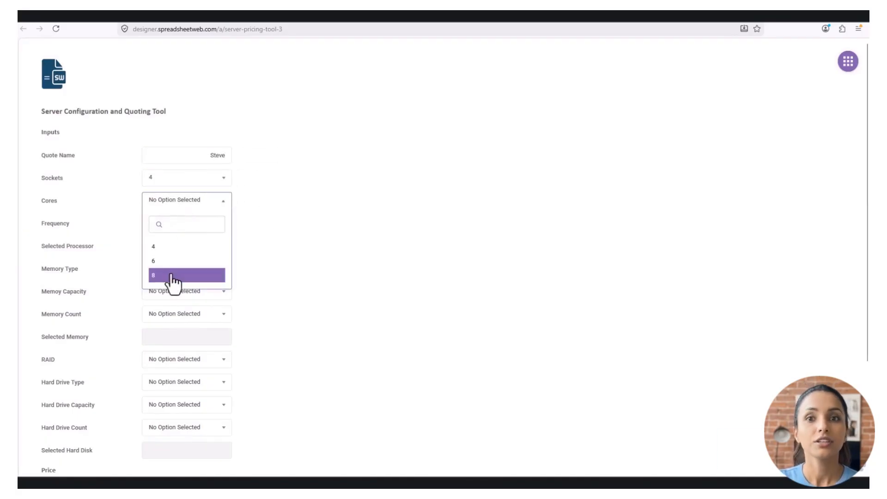
pyautogui.click(172, 274)
pyautogui.click(181, 224)
pyautogui.click(167, 300)
# - Set the memory type to RDIMM, the memory capacity to 64 and the memory count to 16
pyautogui.scroll(-3, 206, 230)
pyautogui.click(182, 127)
pyautogui.click(182, 189)
pyautogui.click(167, 150)
pyautogui.click(175, 196)
pyautogui.click(181, 174)
pyautogui.click(179, 247)
# - Set the storage to RAID 6 with SATA SSD drives, 1.92TB capacity and a count of 12
pyautogui.click(194, 217)
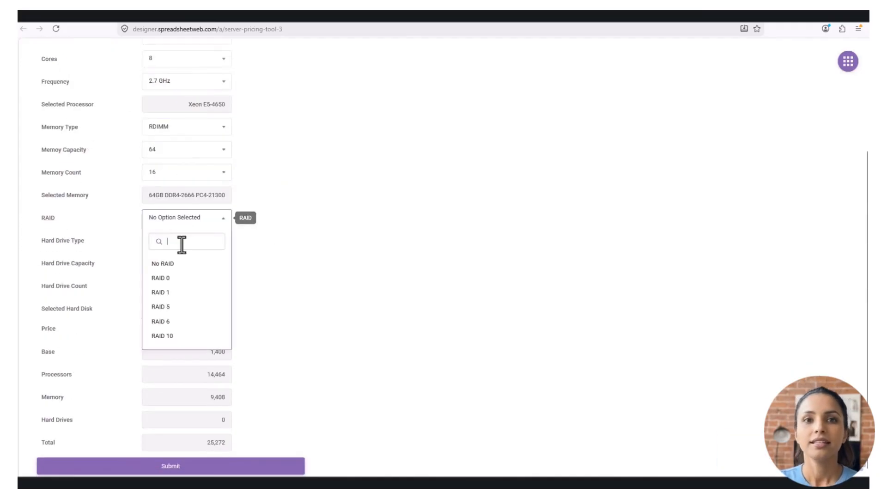
pyautogui.click(172, 320)
pyautogui.click(191, 252)
pyautogui.click(181, 329)
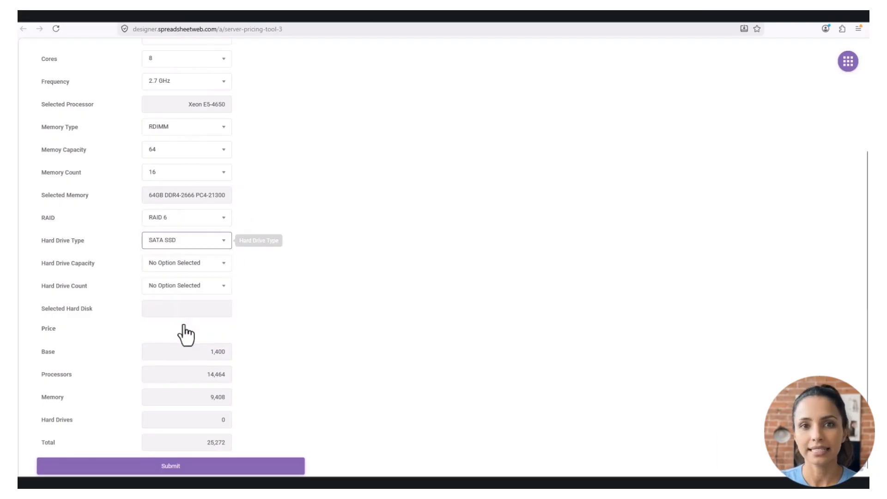
pyautogui.click(191, 264)
pyautogui.click(178, 351)
pyautogui.click(190, 287)
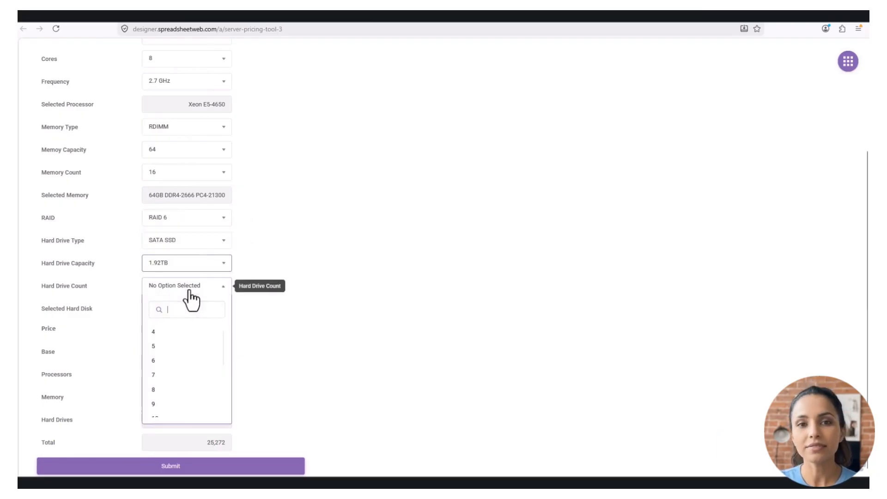
pyautogui.click(180, 399)
# - Submit the quote and refresh the saved records in the Server Pricing Tool's data list
pyautogui.scroll(-1, 282, 362)
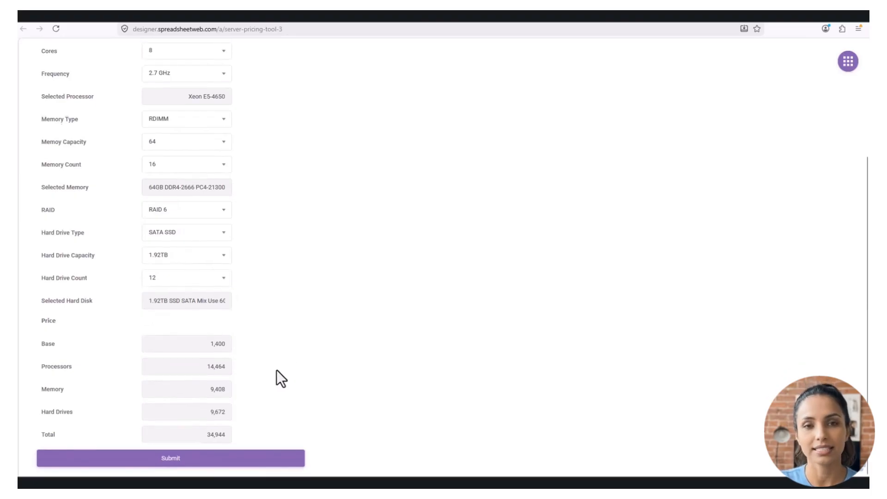
pyautogui.click(214, 460)
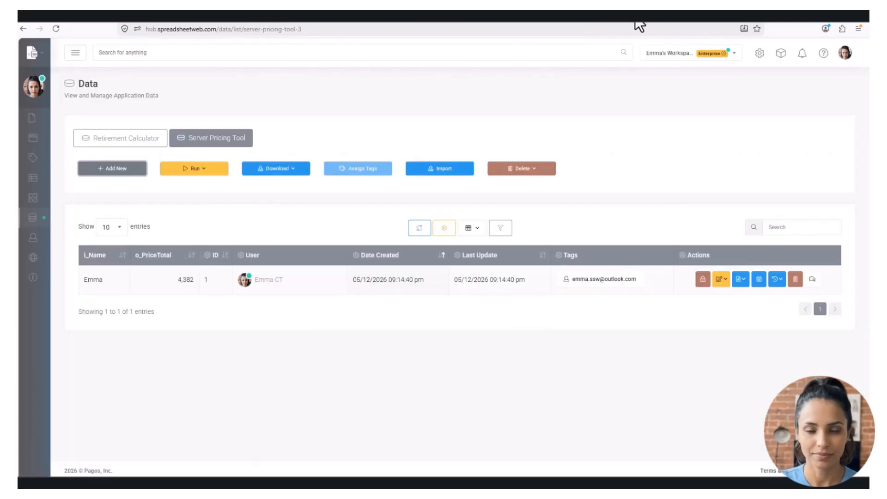
pyautogui.click(418, 231)
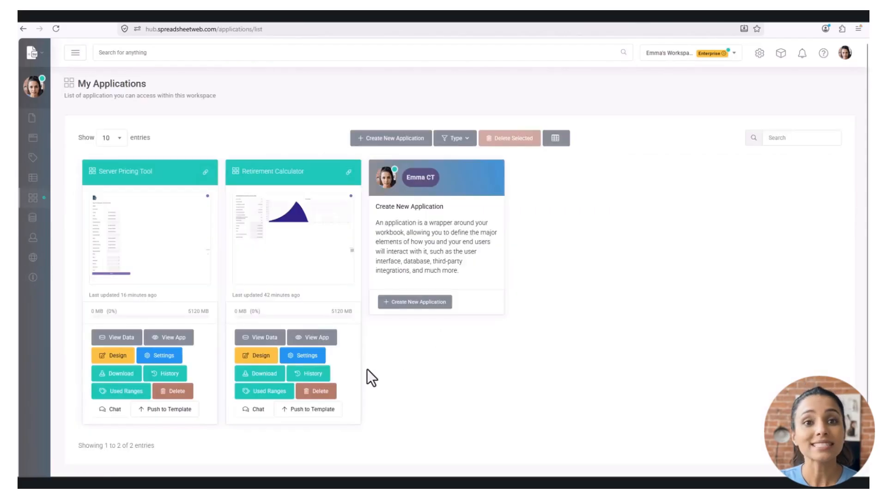
# - Open the Server Pricing Tool for design with a new transaction and show its spreadsheet elements
pyautogui.click(119, 356)
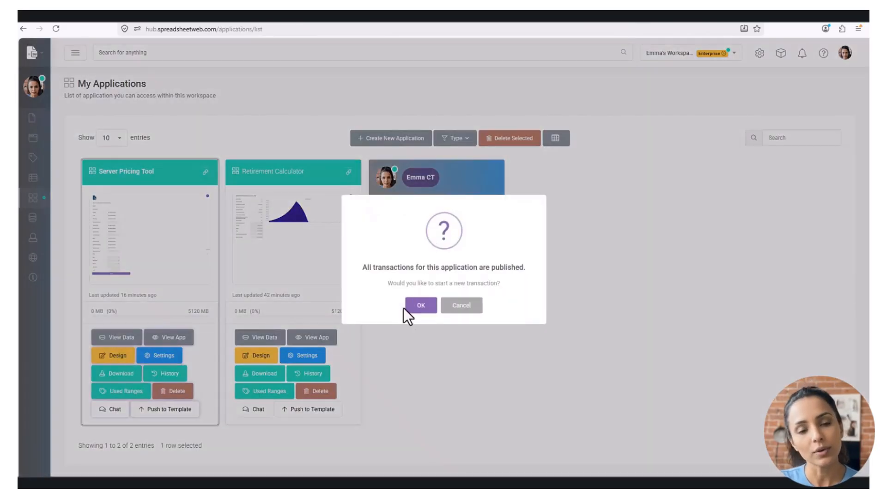
pyautogui.click(407, 307)
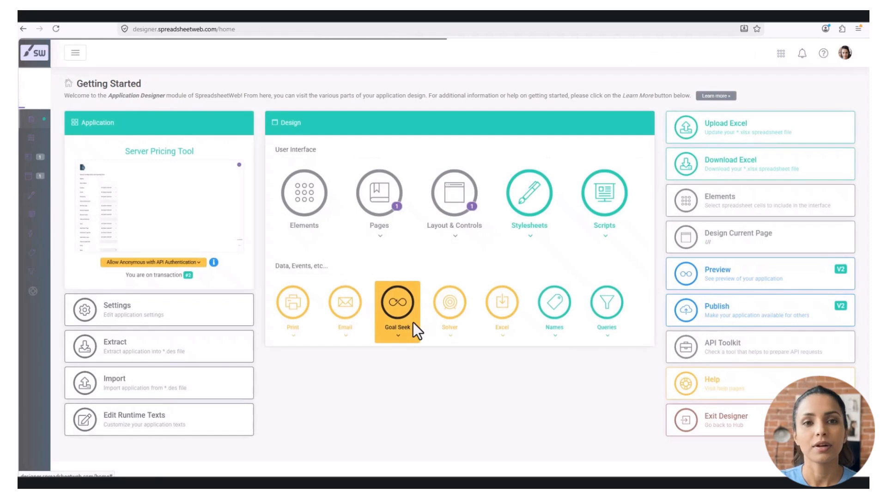
pyautogui.click(304, 197)
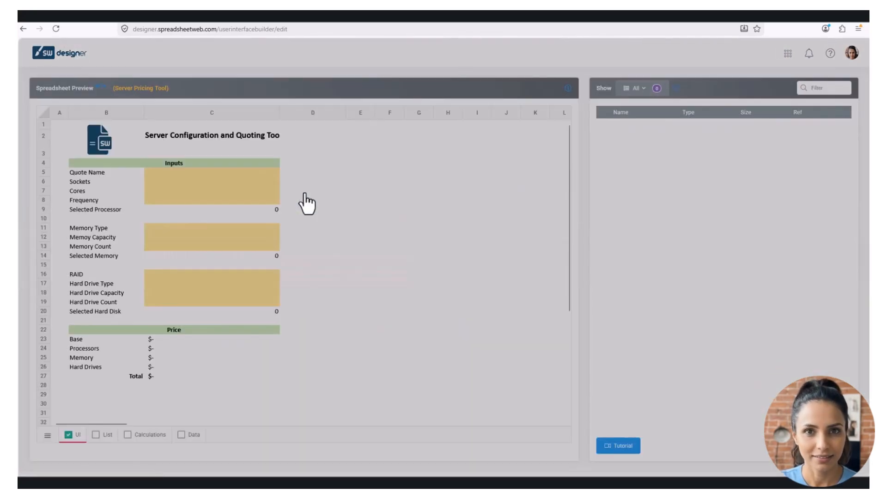
# - Examine the elements selected from the UI worksheet and the element types available for filtering the list
pyautogui.scroll(-2, 646, 282)
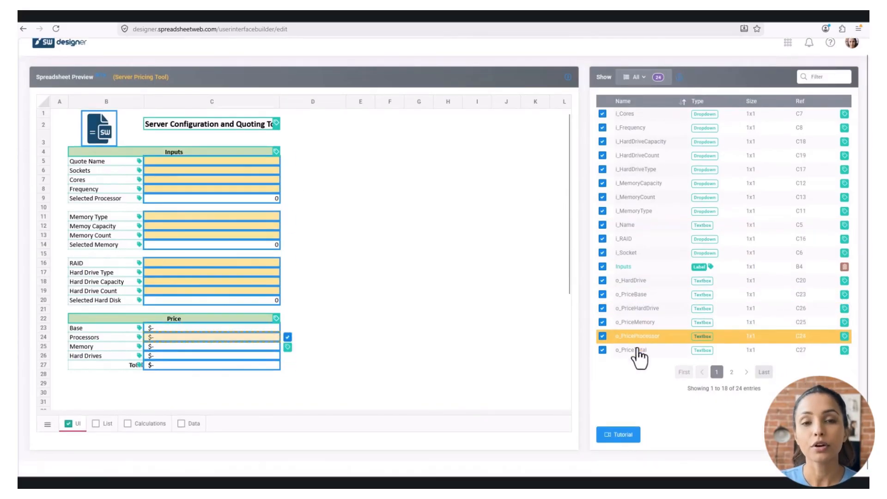
pyautogui.scroll(2, 643, 356)
pyautogui.click(654, 92)
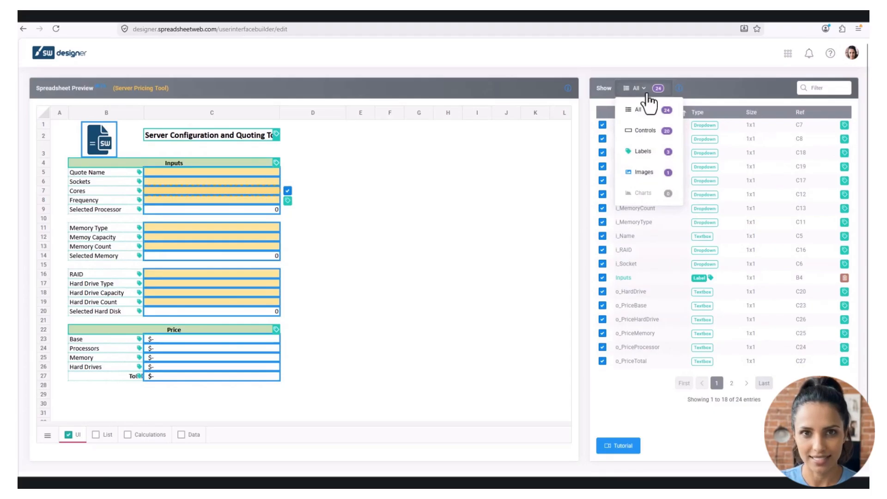
pyautogui.click(649, 97)
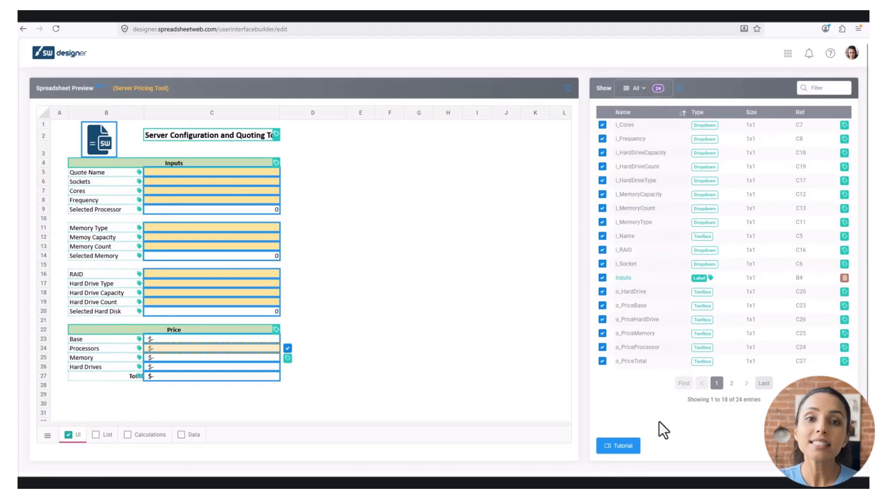
# - Open the UI page's settings in the Page Designer and look through its display, navigation bar and style options
pyautogui.click(788, 54)
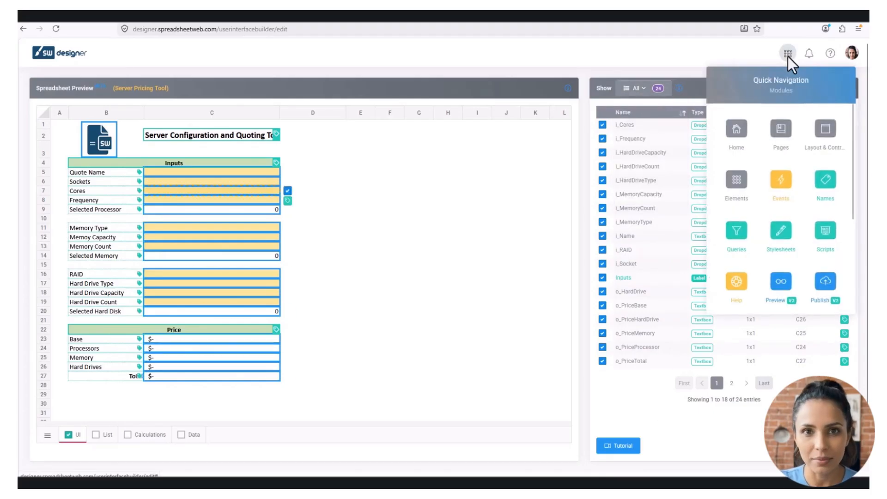
pyautogui.click(780, 144)
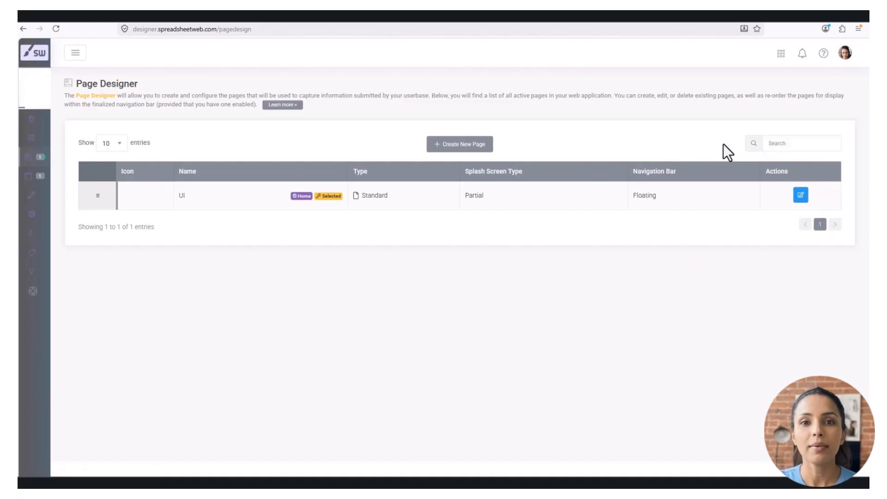
pyautogui.click(800, 198)
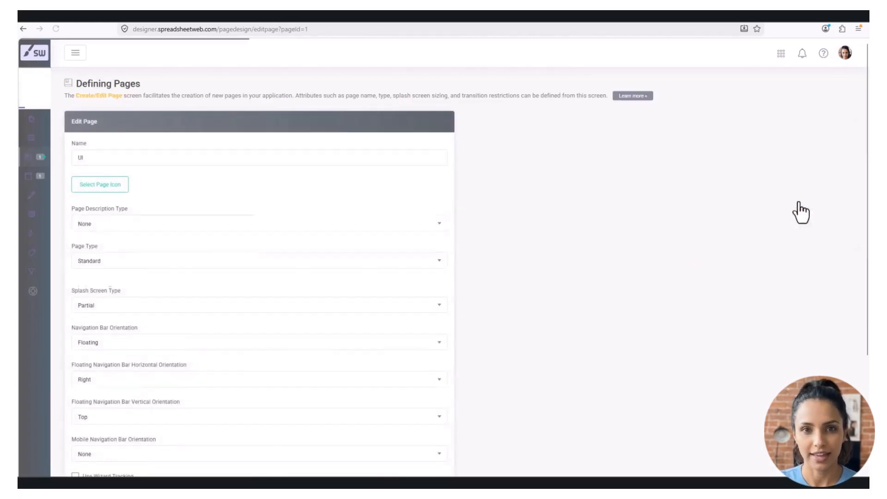
pyautogui.scroll(-3, 609, 215)
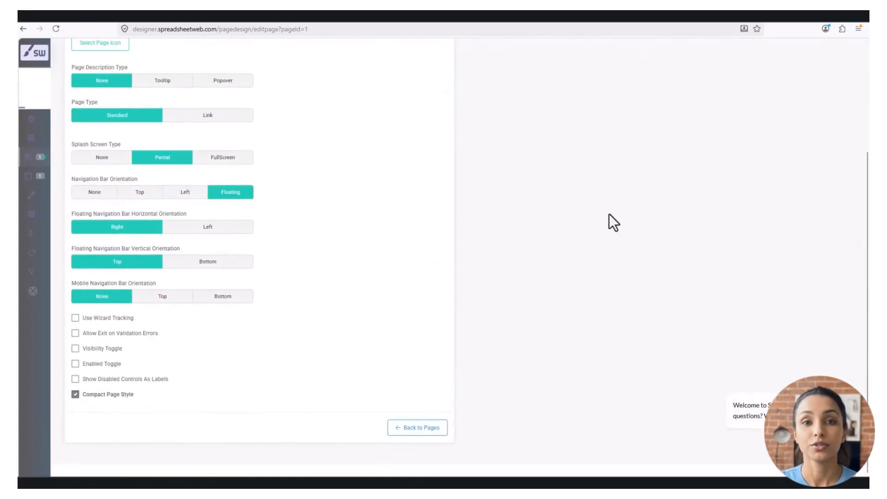
pyautogui.scroll(3, 609, 214)
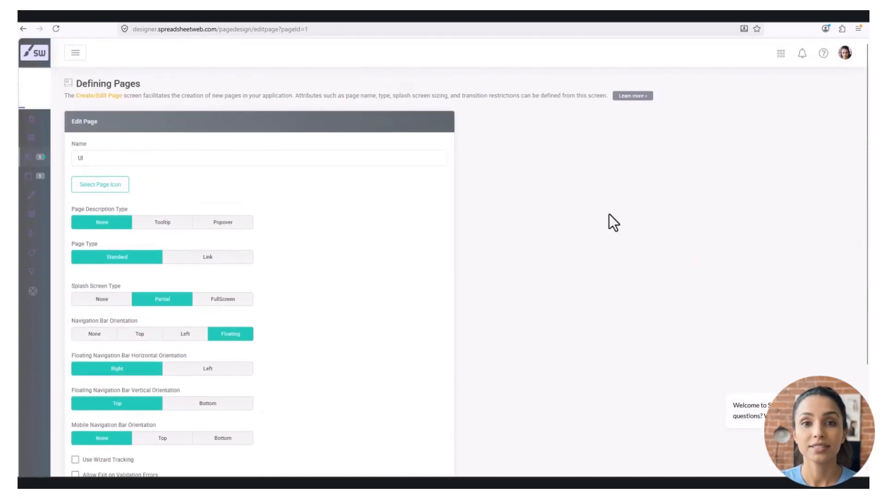
# - Open the layout and controls of the UI page and examine its rows down to the Submit button
pyautogui.click(776, 57)
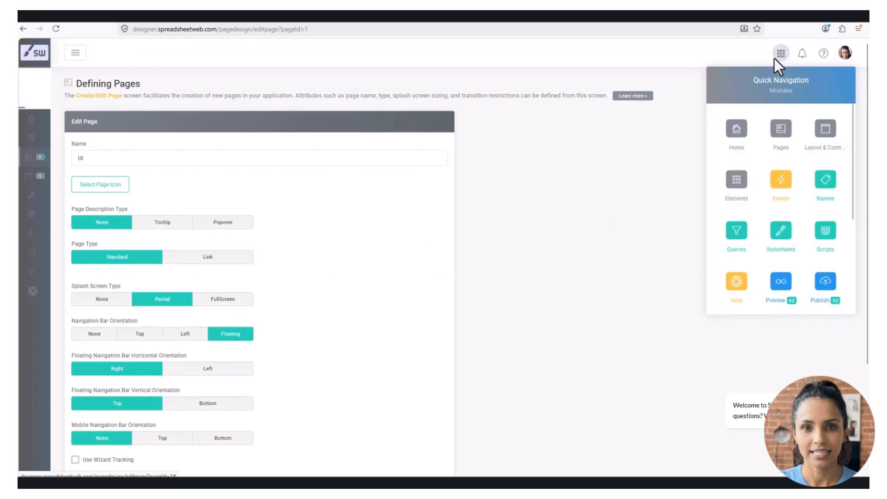
pyautogui.click(826, 138)
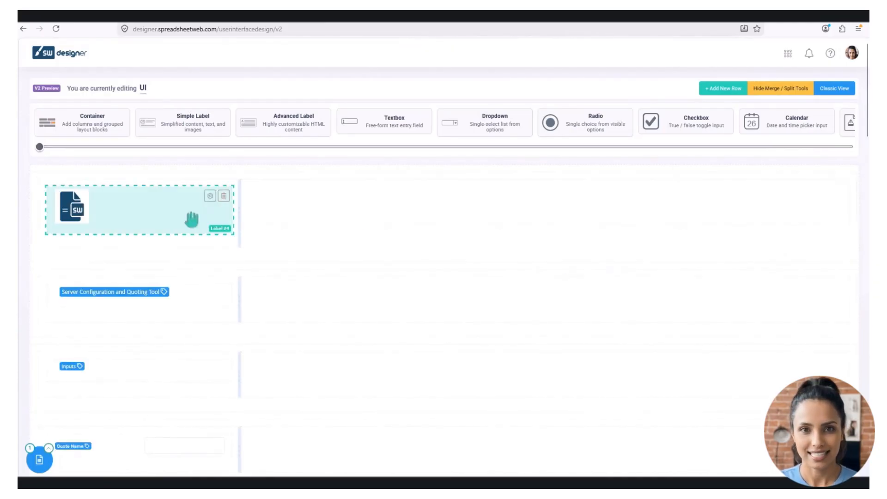
pyautogui.scroll(-15, 238, 242)
pyautogui.scroll(-8, 353, 253)
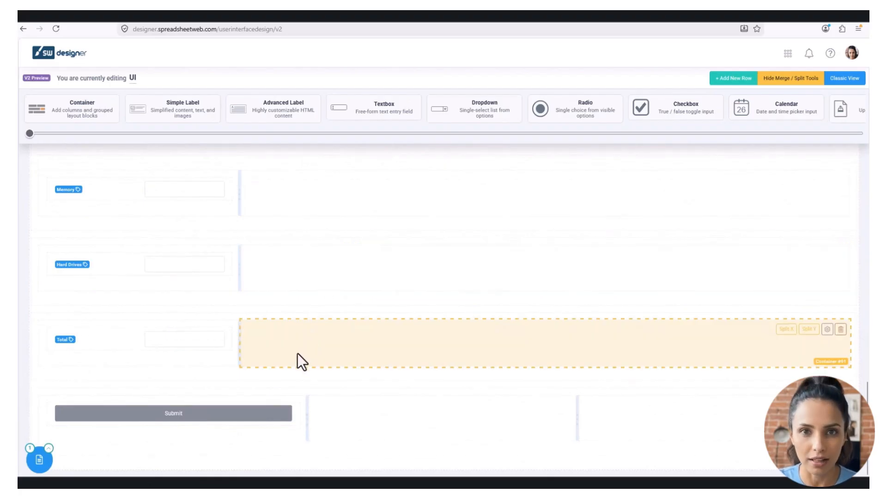
pyautogui.scroll(8, 298, 353)
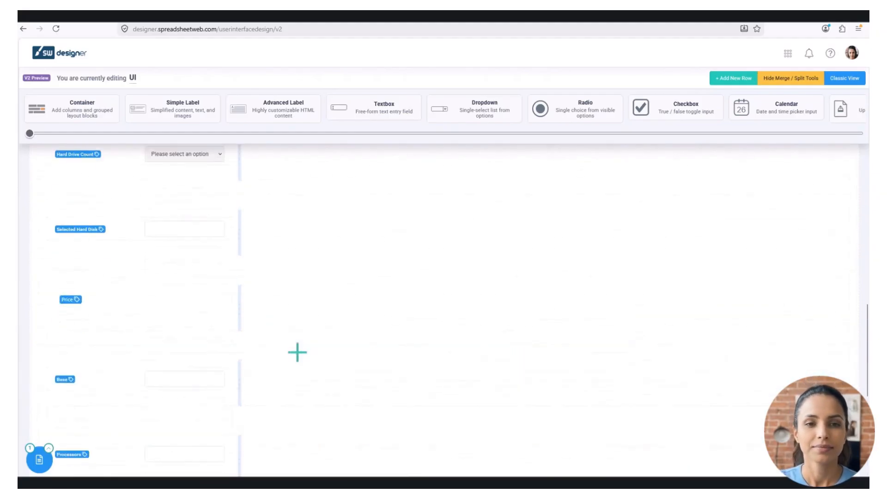
pyautogui.scroll(8, 299, 351)
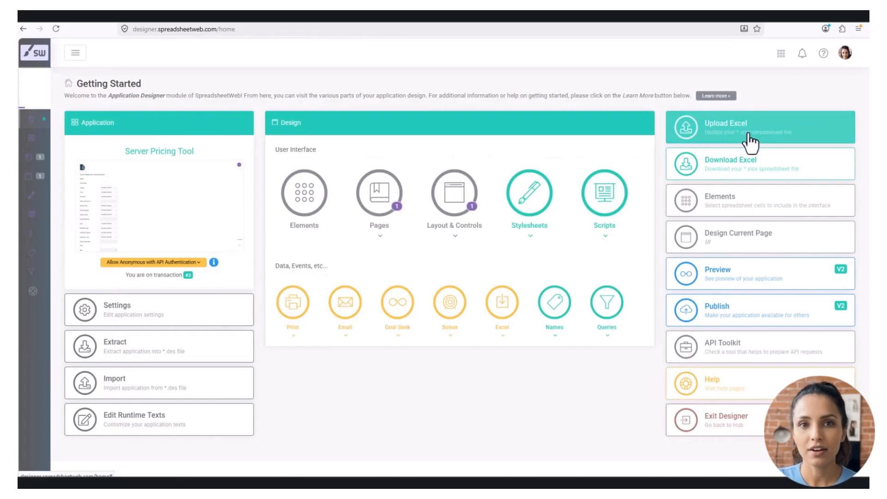
# - Update the application's workbook by uploading the server pricing Excel file from the designer home
pyautogui.click(711, 131)
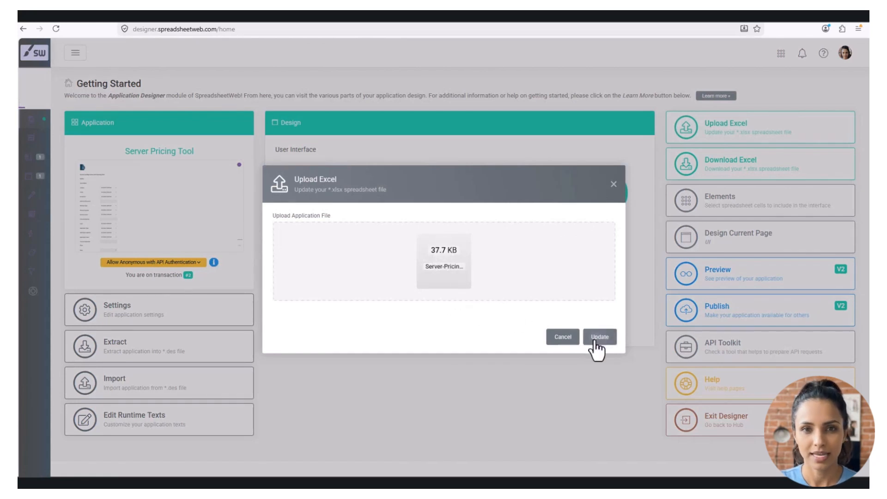
pyautogui.click(595, 343)
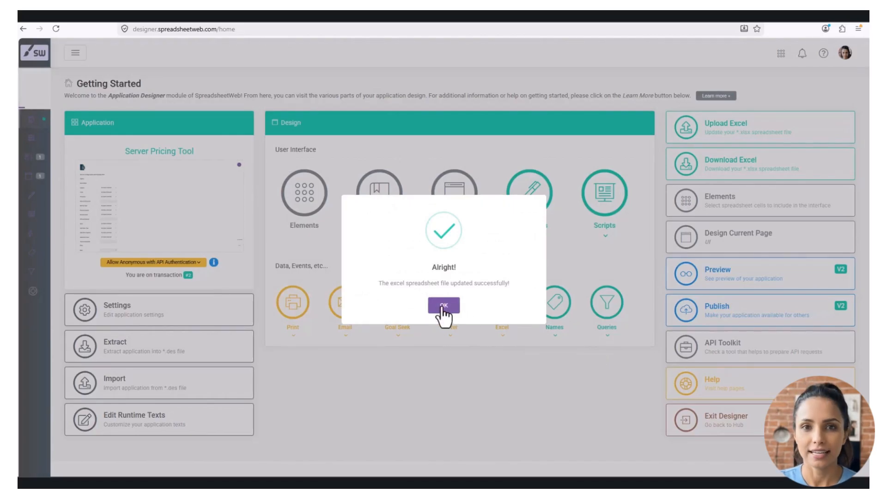
pyautogui.click(445, 307)
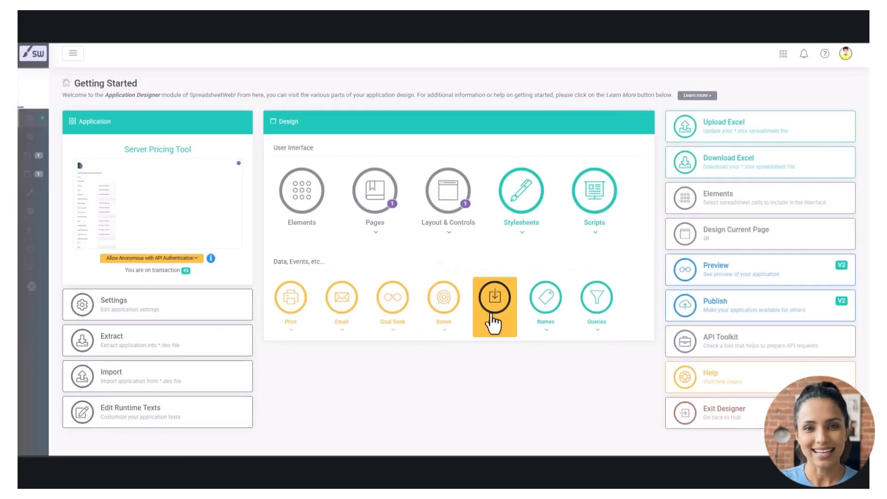
# - Start a new Excel export named PDF and set its output type to PDF
pyautogui.click(493, 314)
pyautogui.click(505, 356)
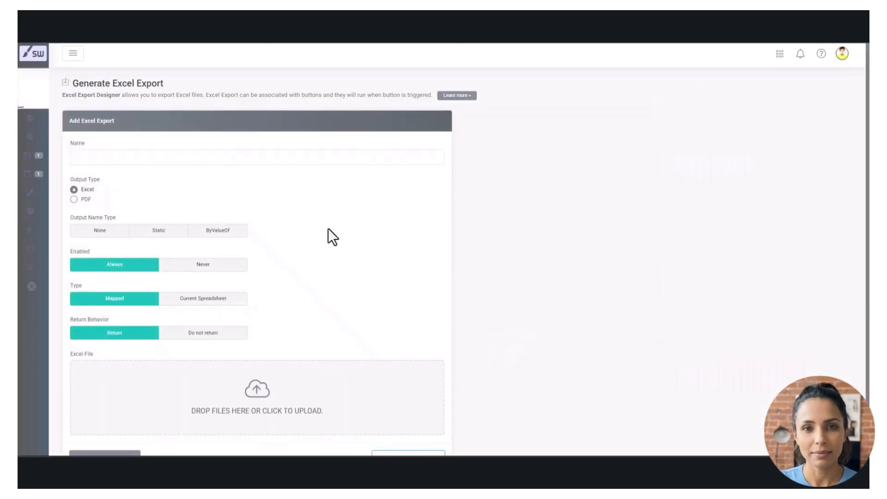
pyautogui.click(182, 160)
pyautogui.write('PDF')
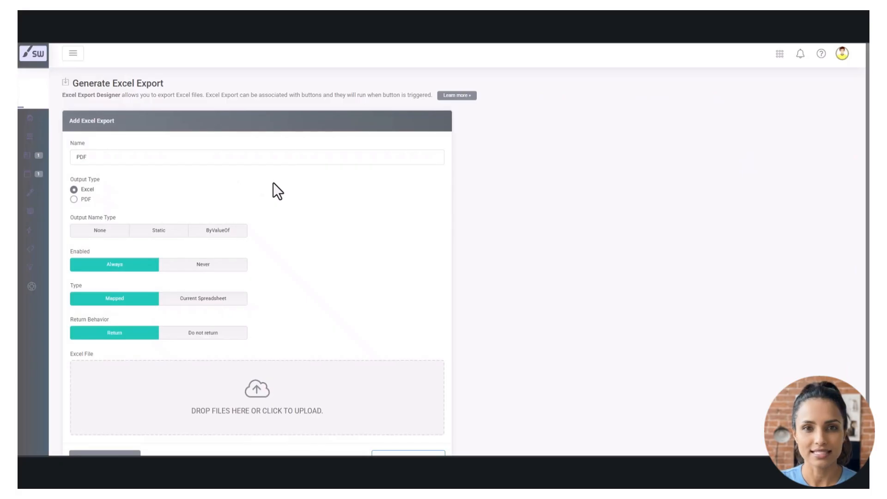
pyautogui.click(74, 200)
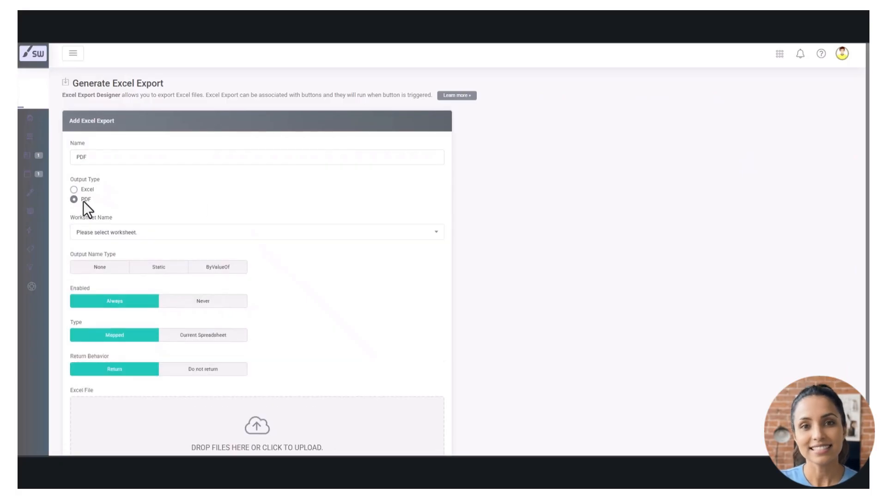
# - Set the export type to Current Spreadsheet, the worksheet to UI and the output name type to None, and create the export
pyautogui.click(193, 339)
pyautogui.click(125, 237)
pyautogui.click(119, 252)
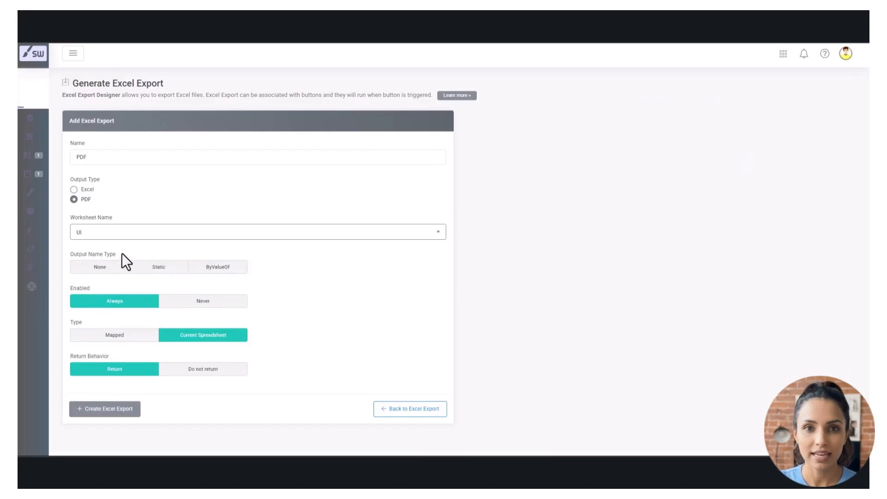
pyautogui.click(119, 268)
pyautogui.click(110, 412)
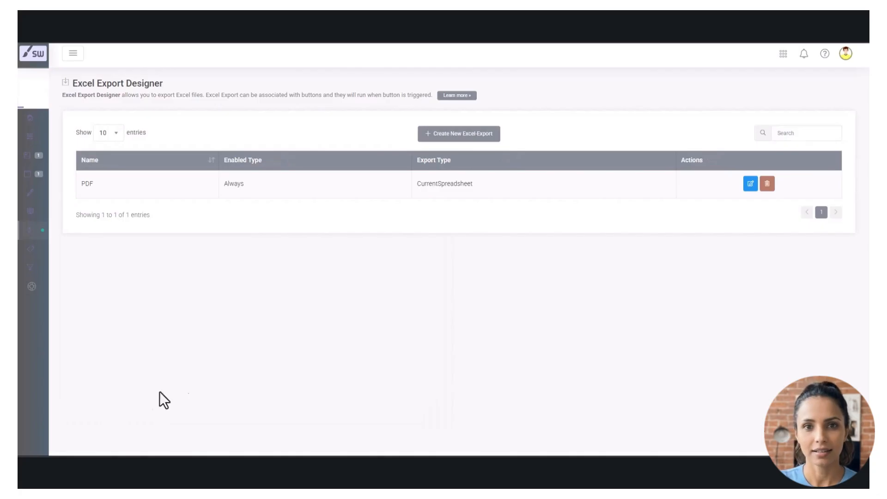
# - Open the UI page's layout and place a Button control in the empty container next to the Submit button
pyautogui.click(782, 55)
pyautogui.click(832, 139)
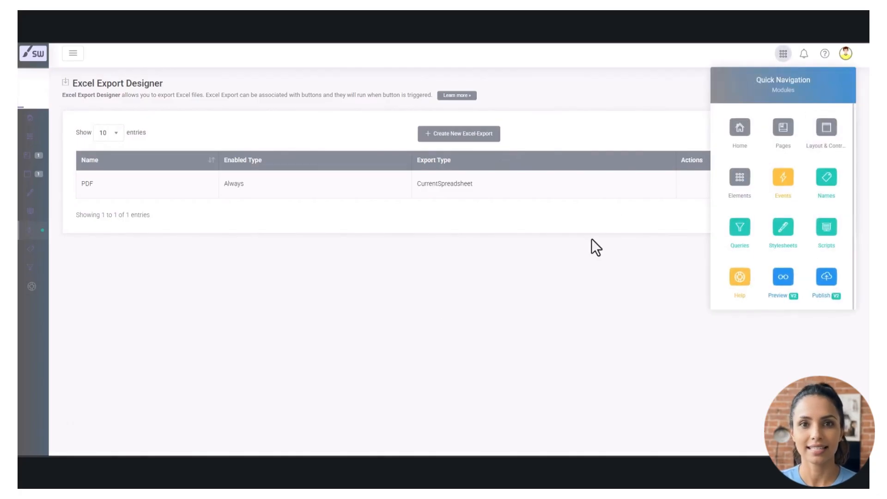
pyautogui.moveTo(868, 118); pyautogui.dragTo(868, 450)
pyautogui.moveTo(27, 131); pyautogui.dragTo(421, 417)
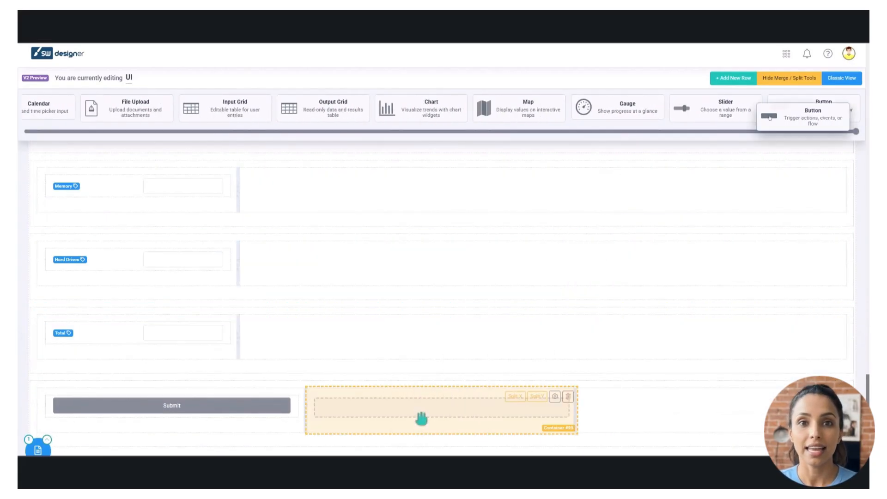
# - Set the new button's text to Print and add the ExcelExport (PDF) event after its Calculate event
pyautogui.click(421, 417)
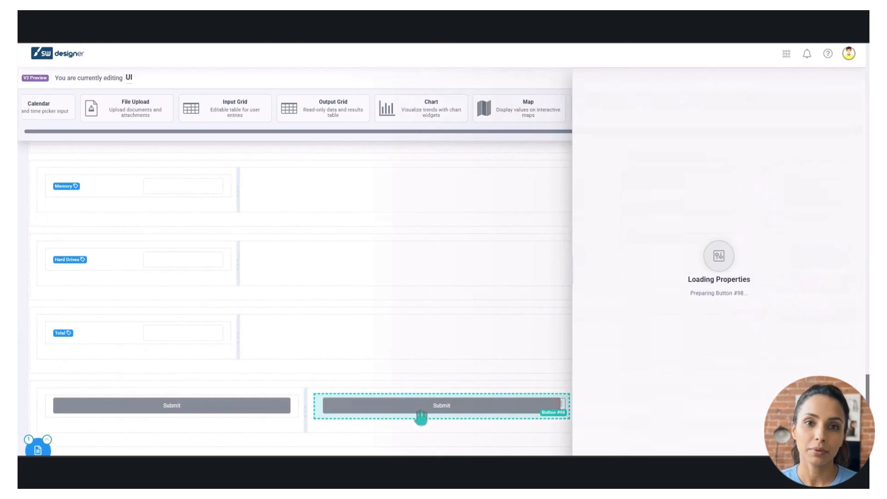
pyautogui.click(609, 168)
pyautogui.moveTo(608, 168); pyautogui.dragTo(561, 174)
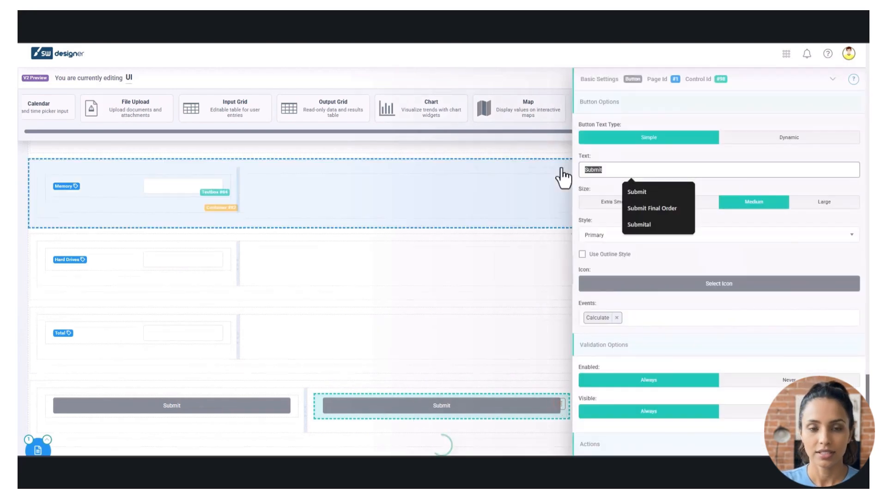
pyautogui.write('Print')
pyautogui.click(594, 155)
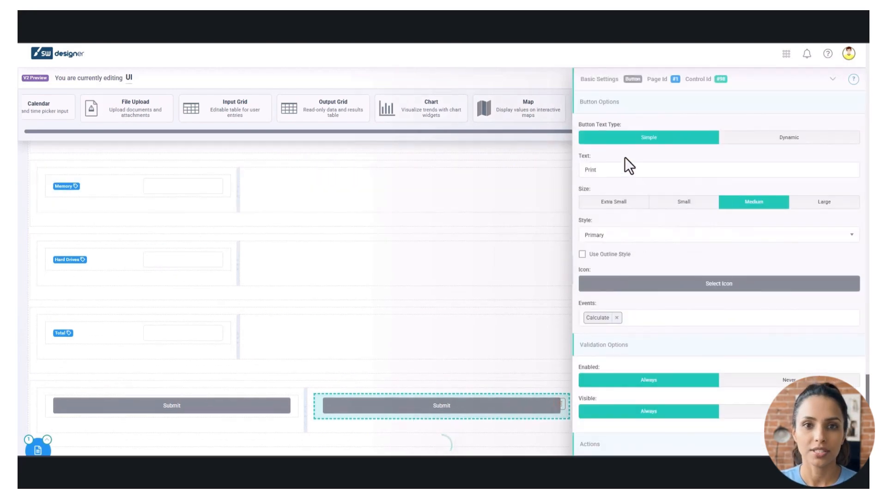
pyautogui.click(655, 316)
pyautogui.click(647, 339)
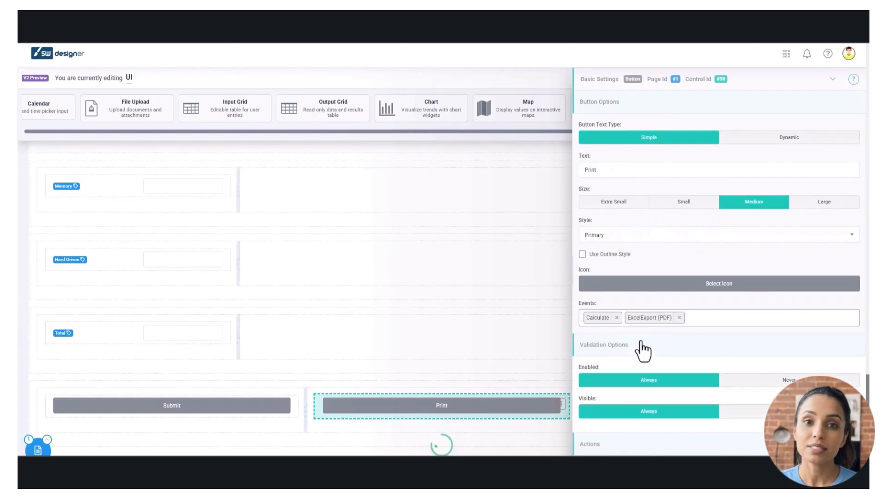
# - Publish the application with the new Print button
pyautogui.click(787, 54)
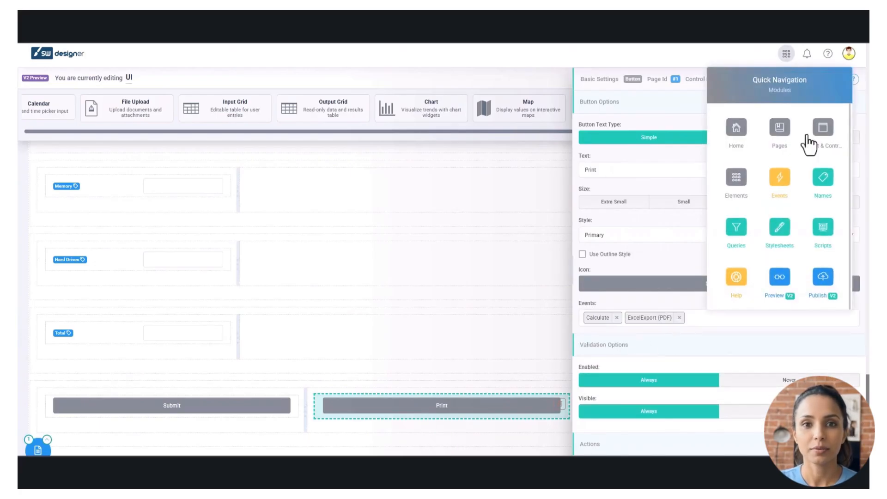
pyautogui.click(818, 284)
pyautogui.click(421, 352)
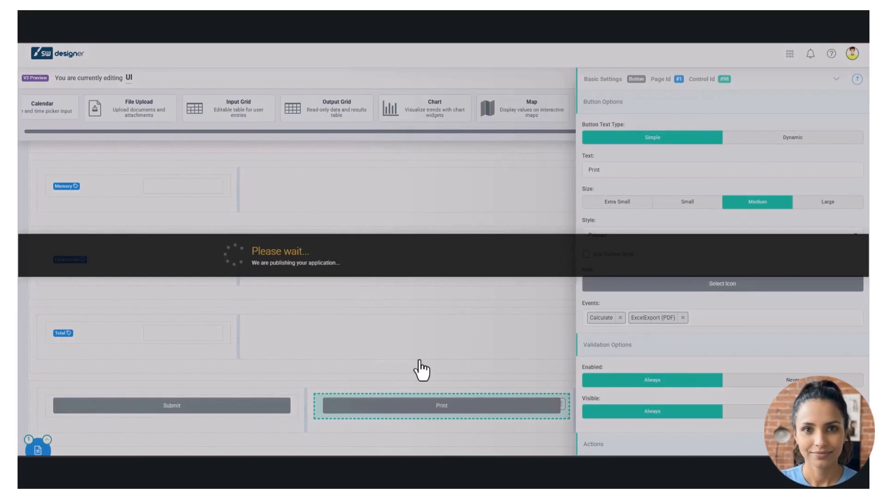
# - In the published quoting tool, enter a person's name as the quote name and choose 4 sockets, 8 cores and a 2.7 GHz frequency
pyautogui.click(165, 153)
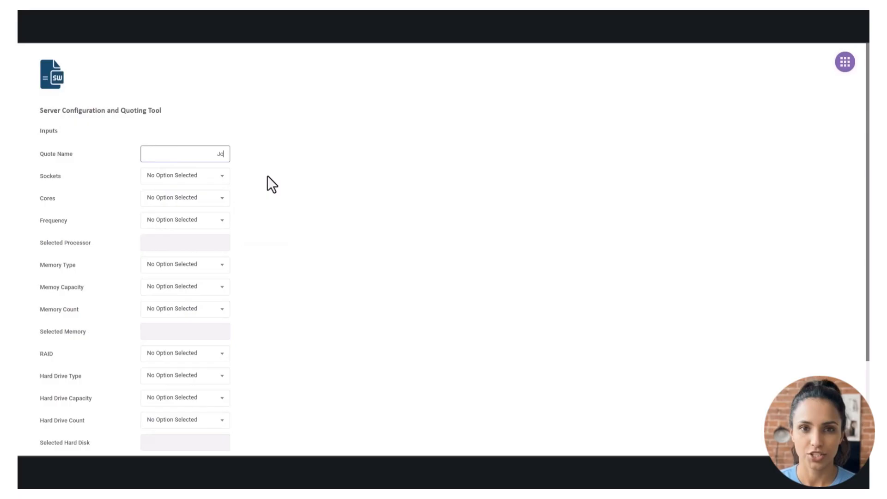
pyautogui.write('hn')
pyautogui.click(180, 175)
pyautogui.click(157, 250)
pyautogui.click(180, 198)
pyautogui.click(180, 271)
pyautogui.click(185, 222)
pyautogui.click(176, 292)
# - Set the quote's memory type to UDIMM, memory capacity to 8 and memory count to 4
pyautogui.click(179, 265)
pyautogui.click(172, 340)
pyautogui.click(174, 287)
pyautogui.click(174, 347)
pyautogui.click(174, 309)
pyautogui.click(173, 365)
# - Choose RAID 0 with SATA hard drives, 2TB capacity and a count of 5, and print the quote as a PDF
pyautogui.scroll(-3, 180, 324)
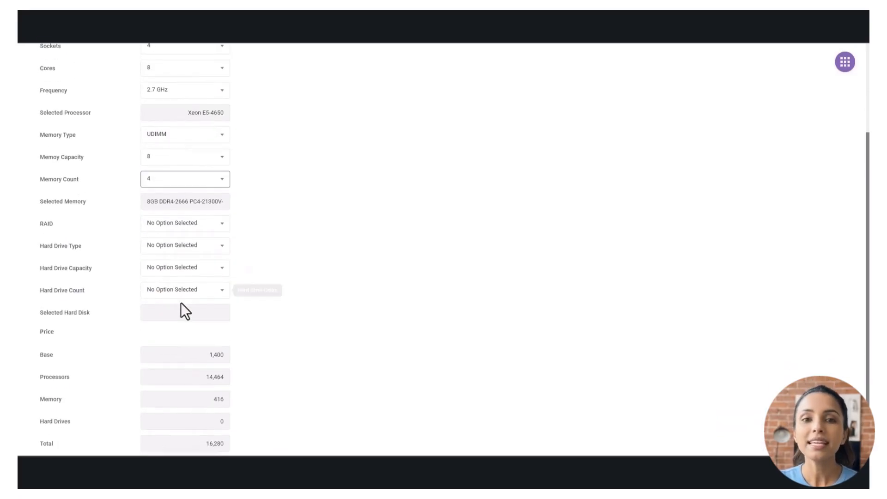
pyautogui.click(182, 216)
pyautogui.click(182, 275)
pyautogui.click(182, 239)
pyautogui.click(181, 314)
pyautogui.click(178, 252)
pyautogui.click(178, 321)
pyautogui.click(178, 273)
pyautogui.click(184, 362)
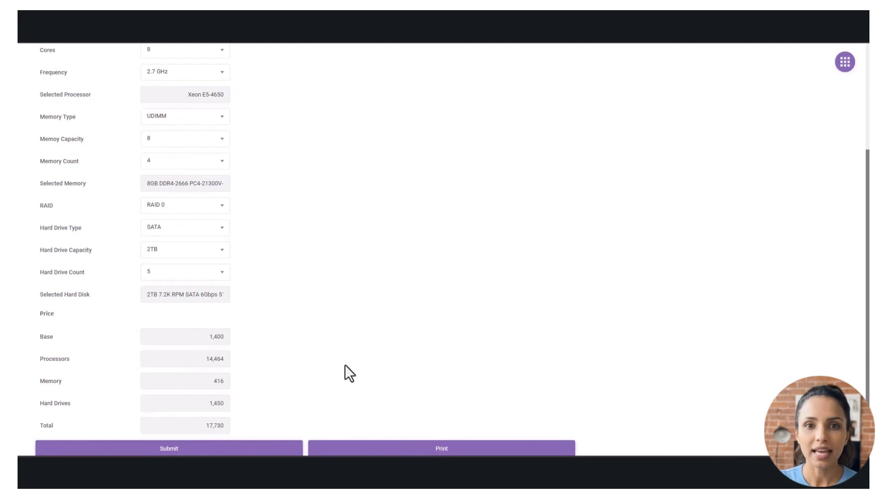
pyautogui.click(439, 449)
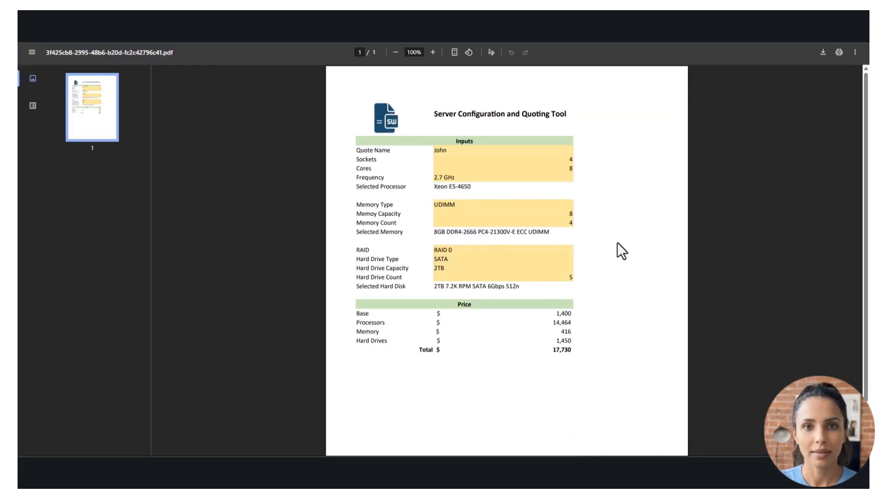